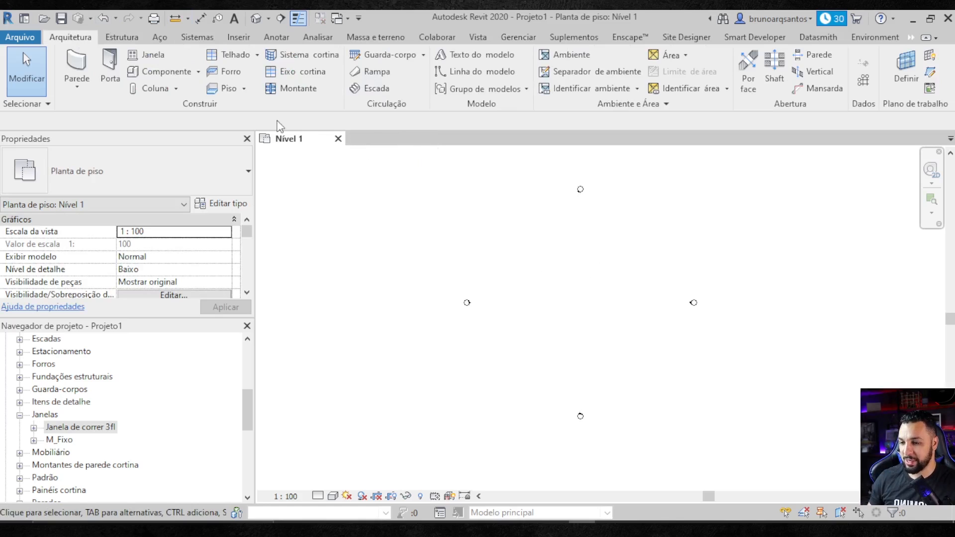
Step: Draw a rectangular enclosure of Genérico - 200 mm walls, about 10 by 10 m, between the elevation markers on Nível 1
left_click(77, 62)
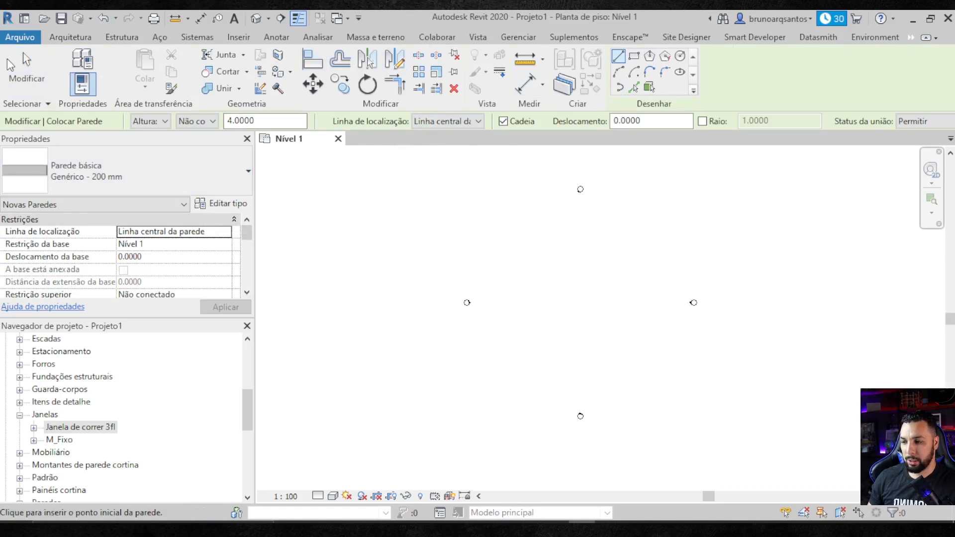
left_click(166, 182)
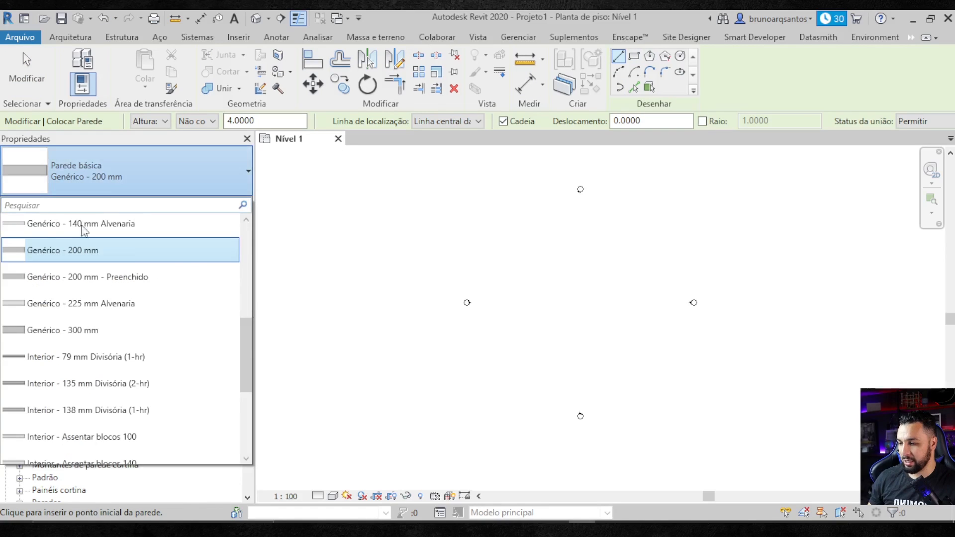
left_click(78, 249)
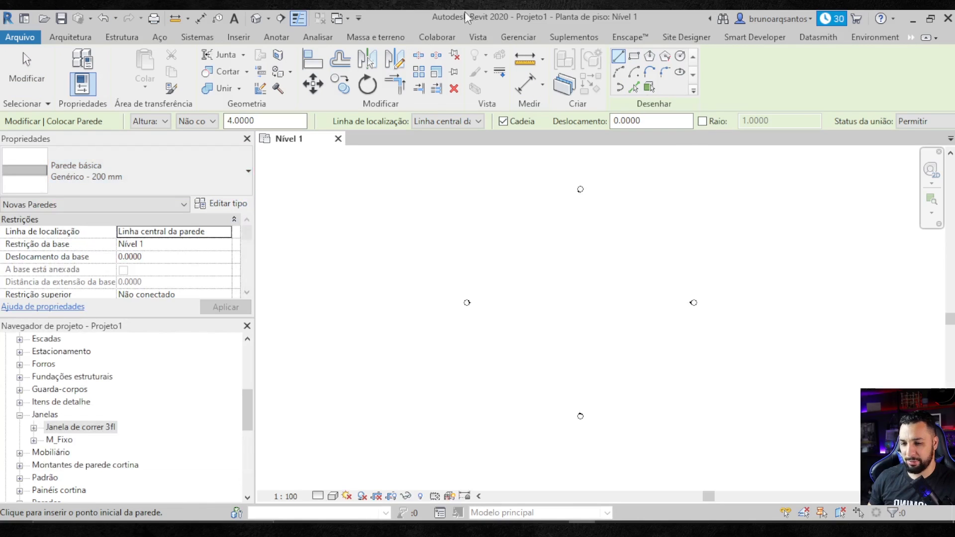
left_click(634, 59)
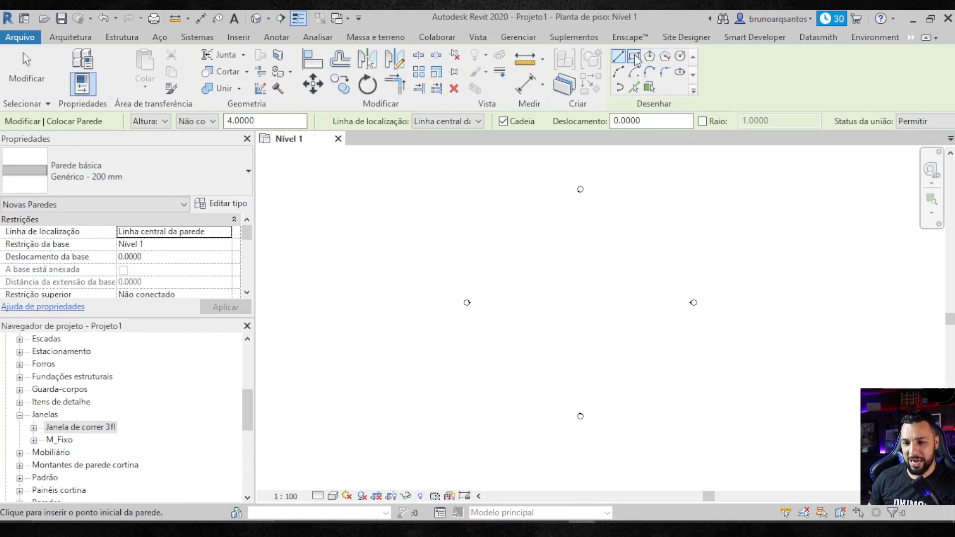
left_click(547, 278)
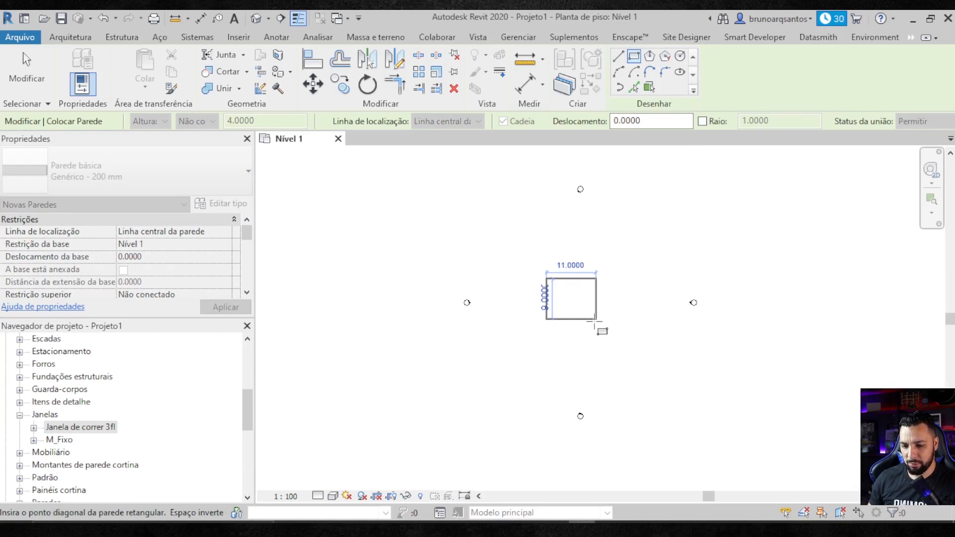
left_click(595, 320)
scroll(587, 309, "up", 4)
key("Escape")
key("Escape")
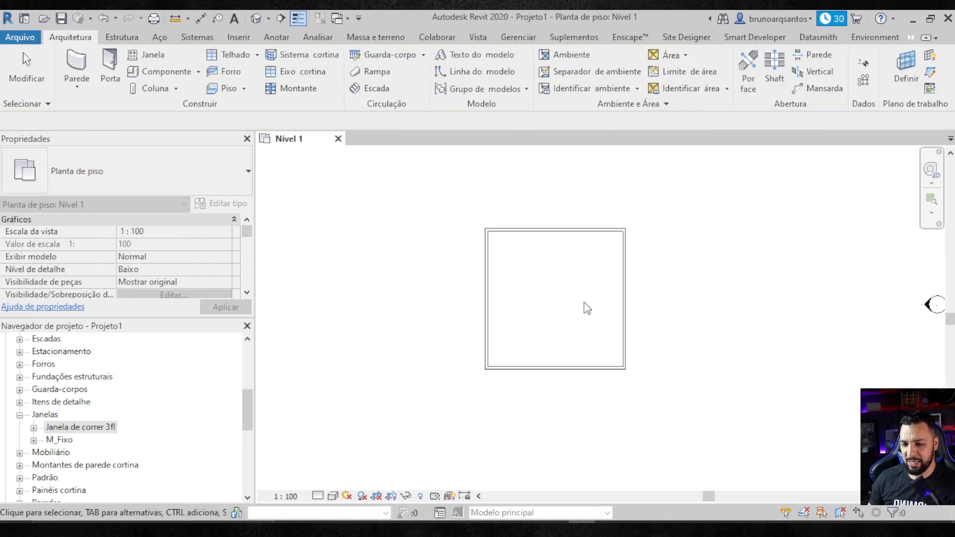
Step: Select the four walls and display them in the default 3D view
left_click_drag(650, 206, 472, 400)
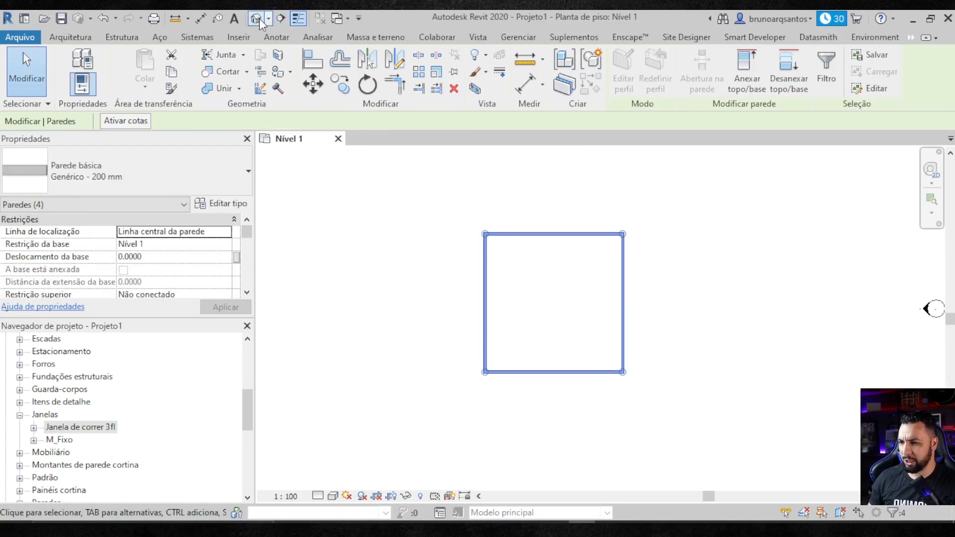
left_click(258, 19)
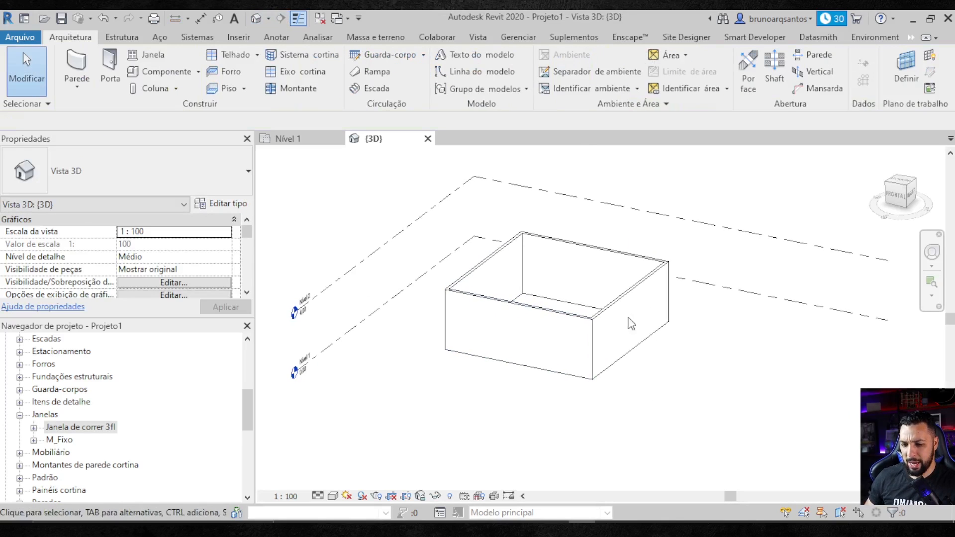
middle_click_drag(638, 297, 526, 345, "shift")
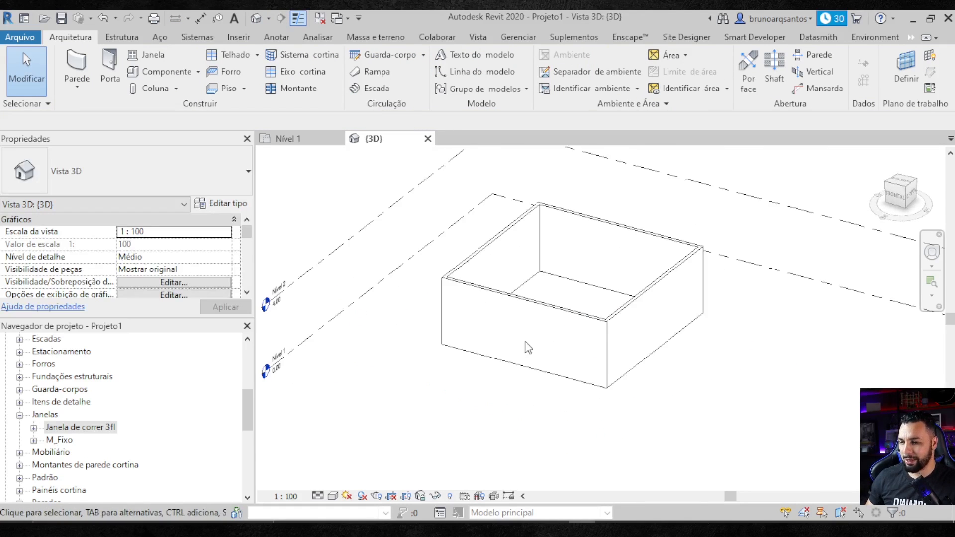
scroll(521, 363, "up", 2)
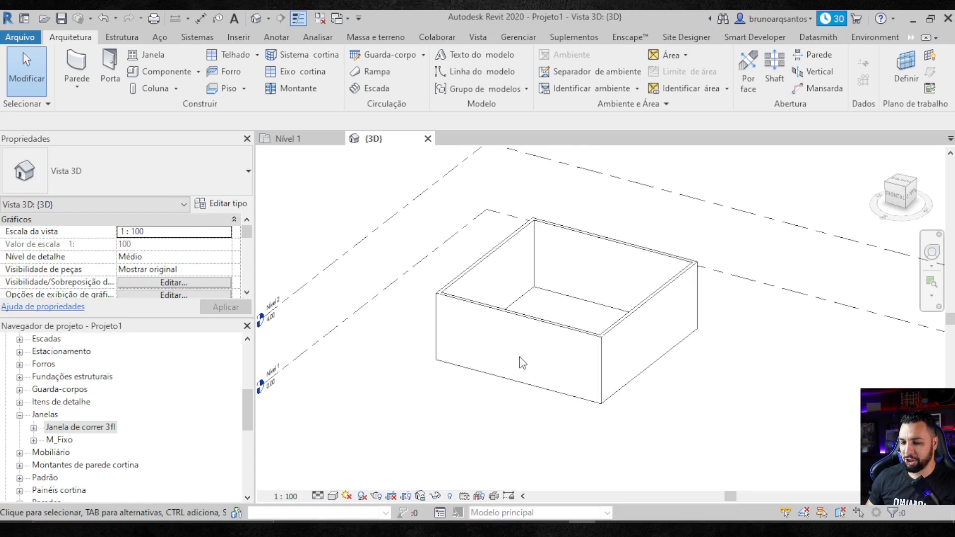
Step: Place a Porta de abrir de madeira door, type 0864 x 2134mm, on the front wall about 1 m from its left corner
left_click(116, 67)
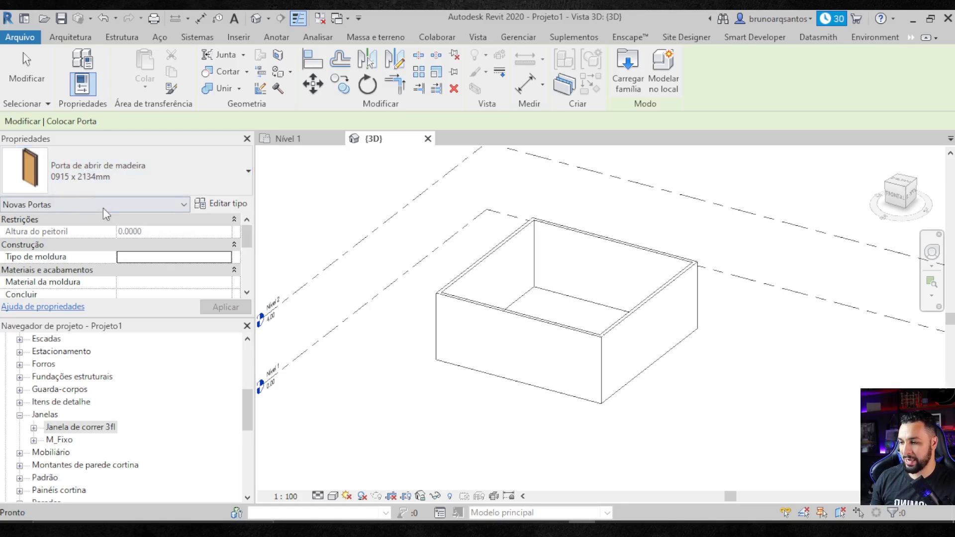
left_click(157, 164)
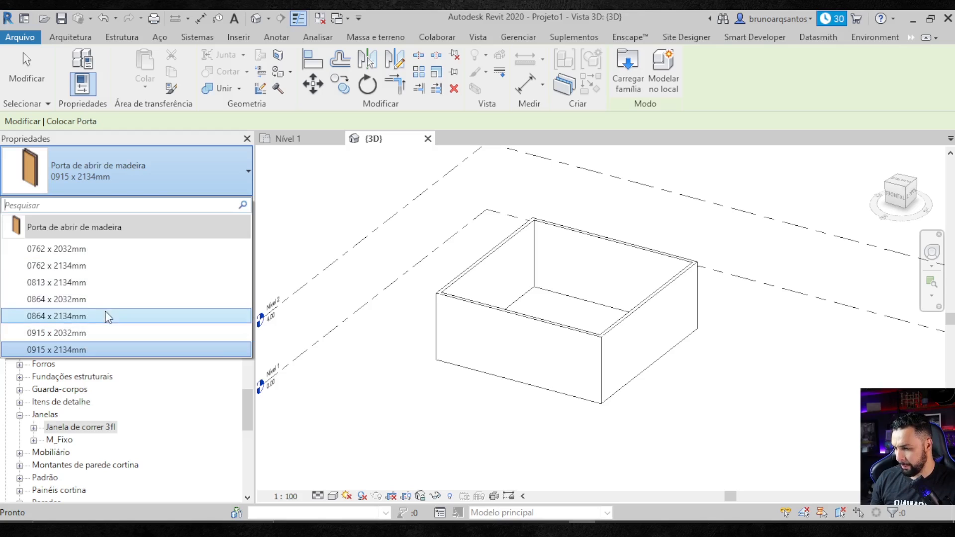
left_click(88, 318)
scroll(500, 306, "up", 1)
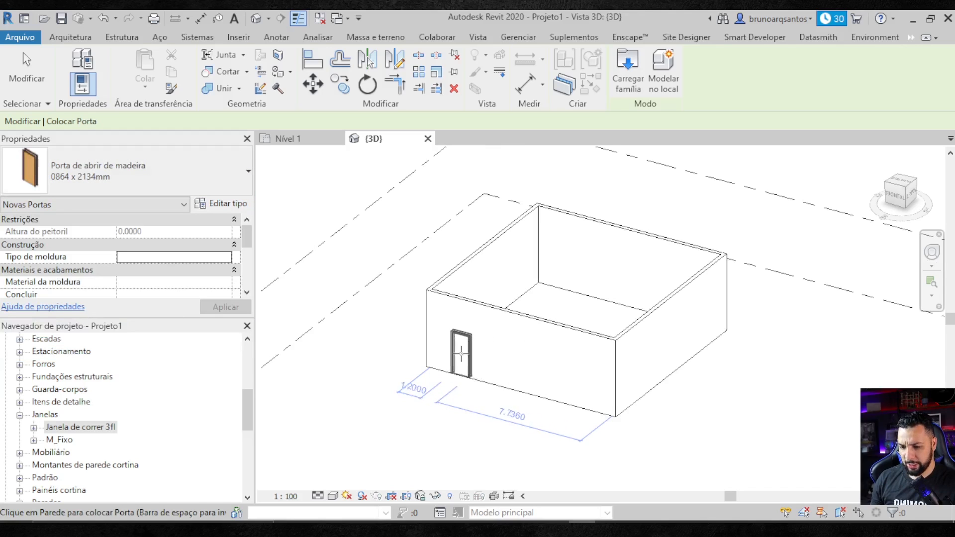
left_click(457, 352)
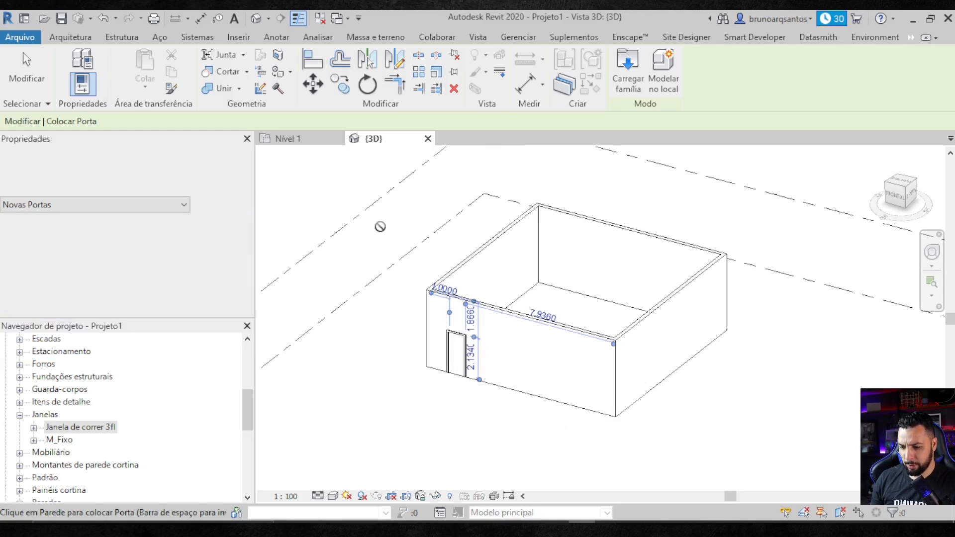
Step: Place a second wooden door, type 0915 x 2032mm, on the front wall about 0.7 m to the right of the first
left_click(108, 177)
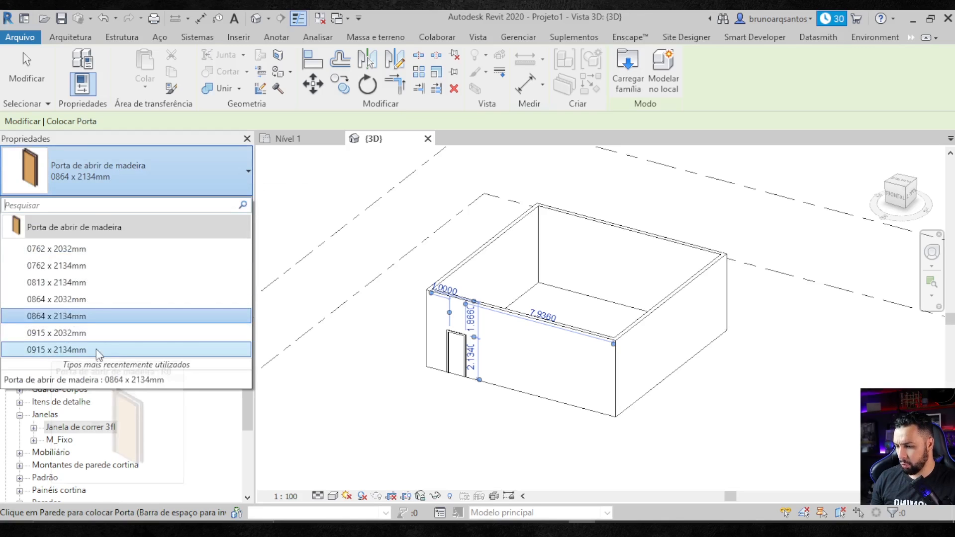
left_click(76, 333)
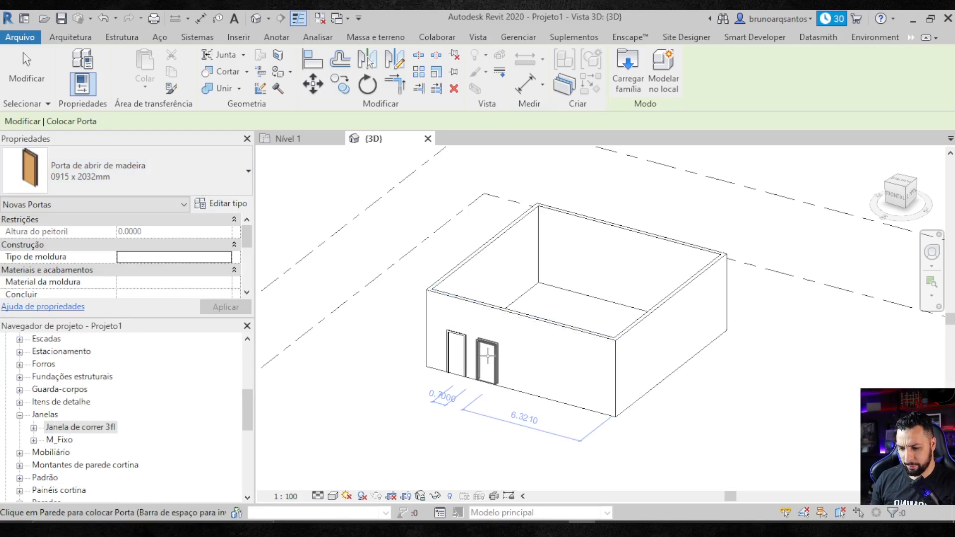
left_click(487, 354)
scroll(505, 283, "up", 2)
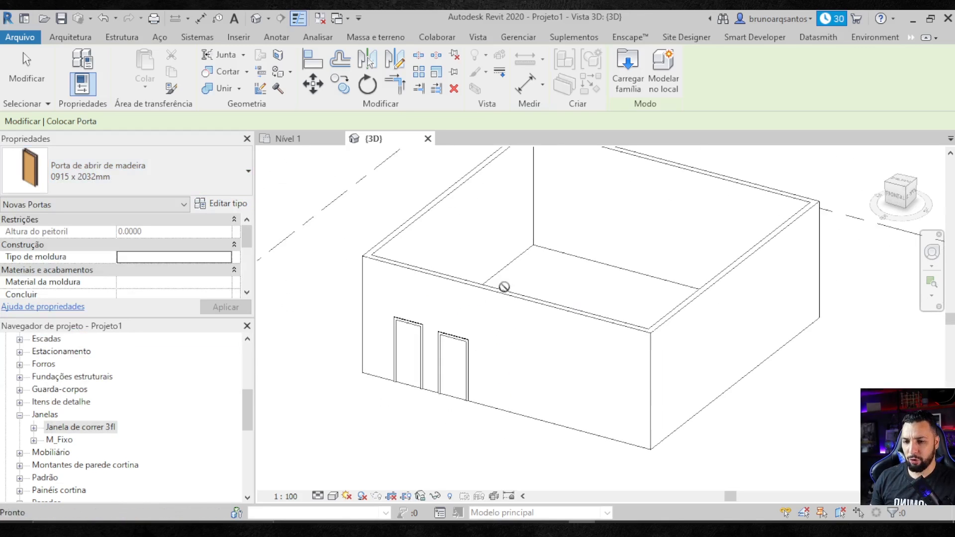
key("Escape")
key("Escape")
Step: Place a Janela de correr 3fl window, type 60" x 36", about 0.6 m to the right of the second door
middle_click_drag(505, 283, 515, 260)
left_click(147, 55)
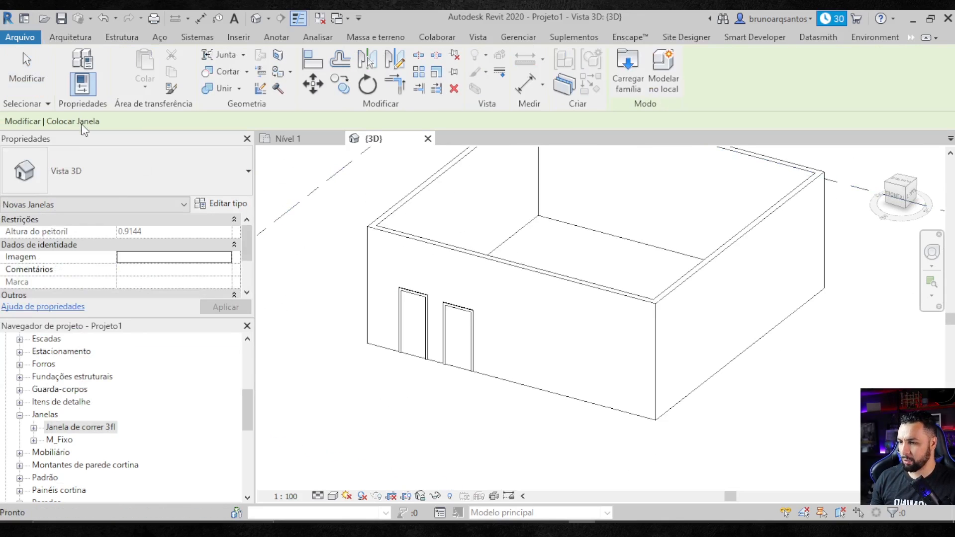
left_click(157, 175)
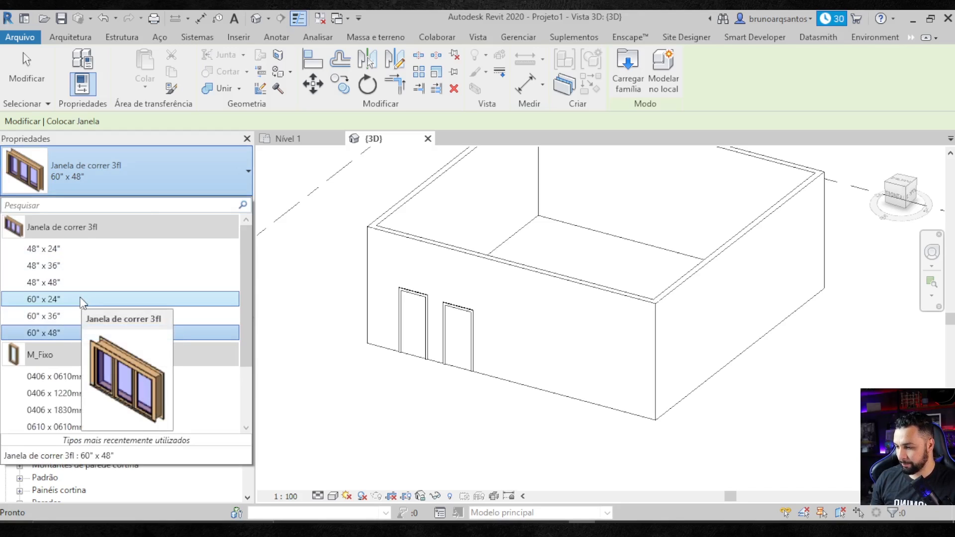
left_click(49, 317)
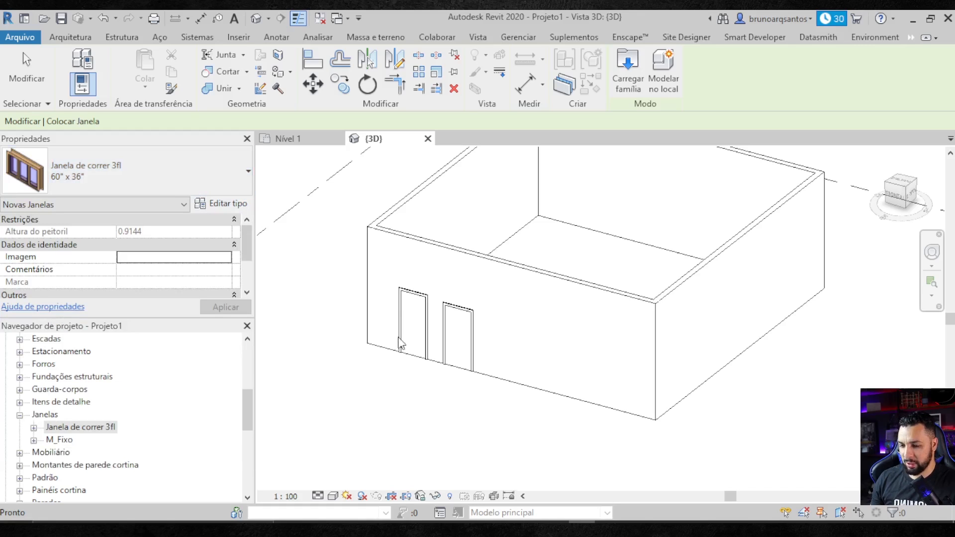
left_click(511, 331)
scroll(511, 331, "up", 2)
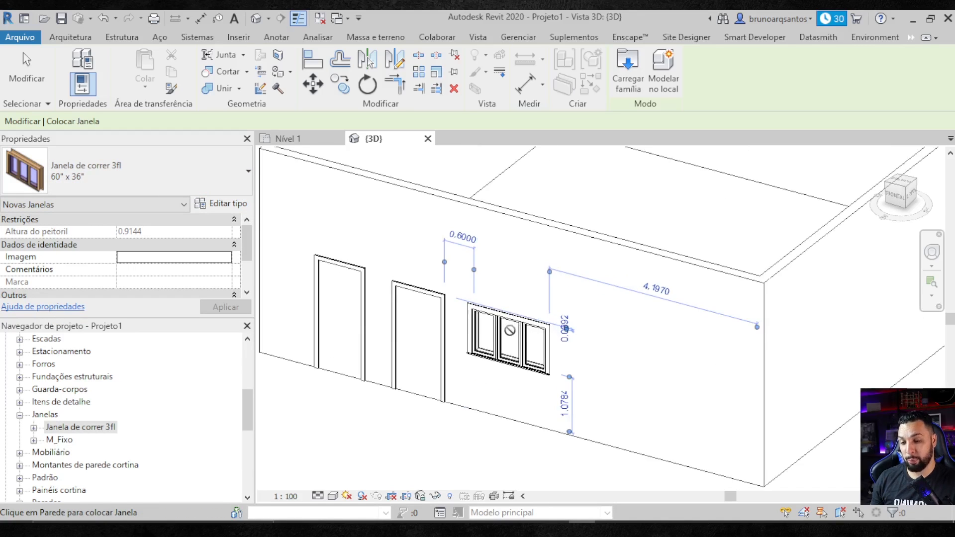
Step: Place a second Janela de correr 3fl window, type 60" x 48", between the first window and the front wall's right corner
middle_click_drag(510, 330, 512, 307)
scroll(492, 314, "down", 1)
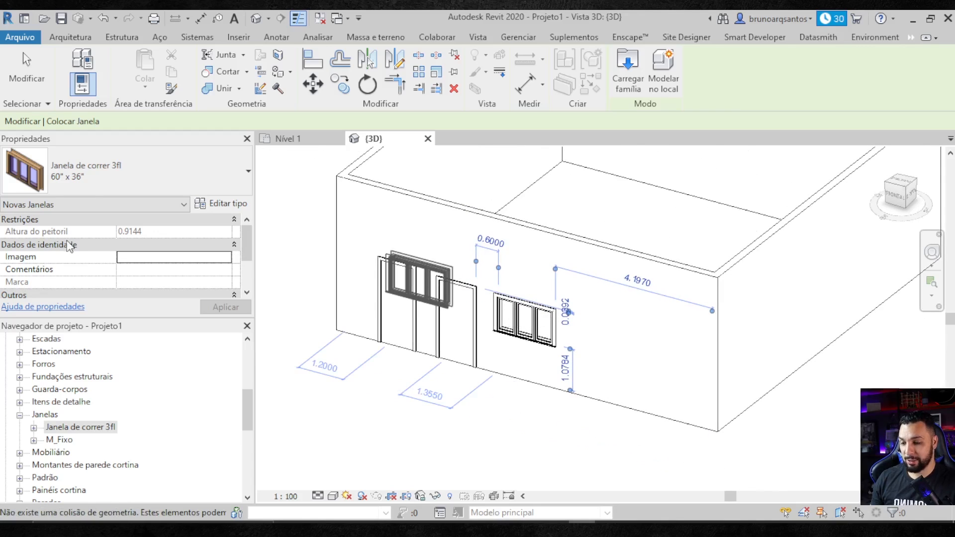
left_click(103, 180)
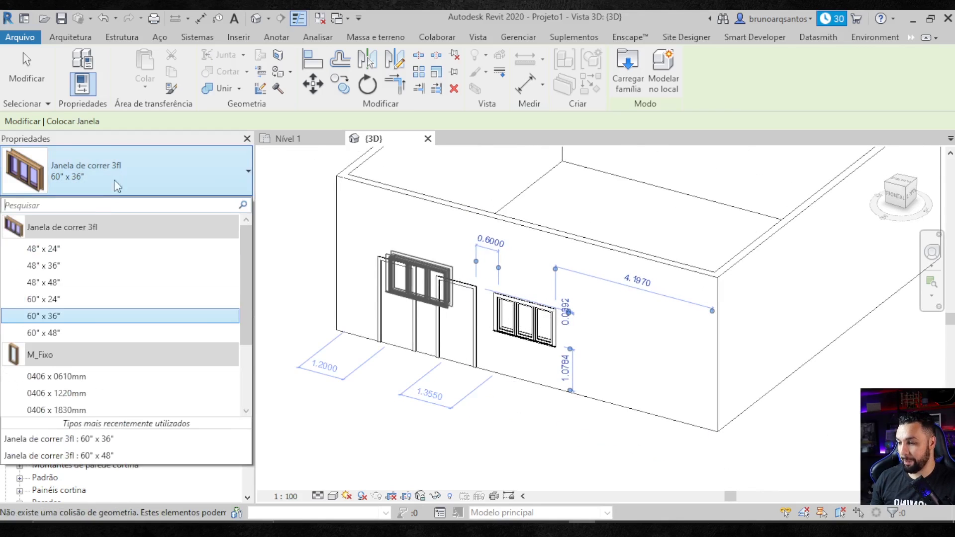
left_click(44, 332)
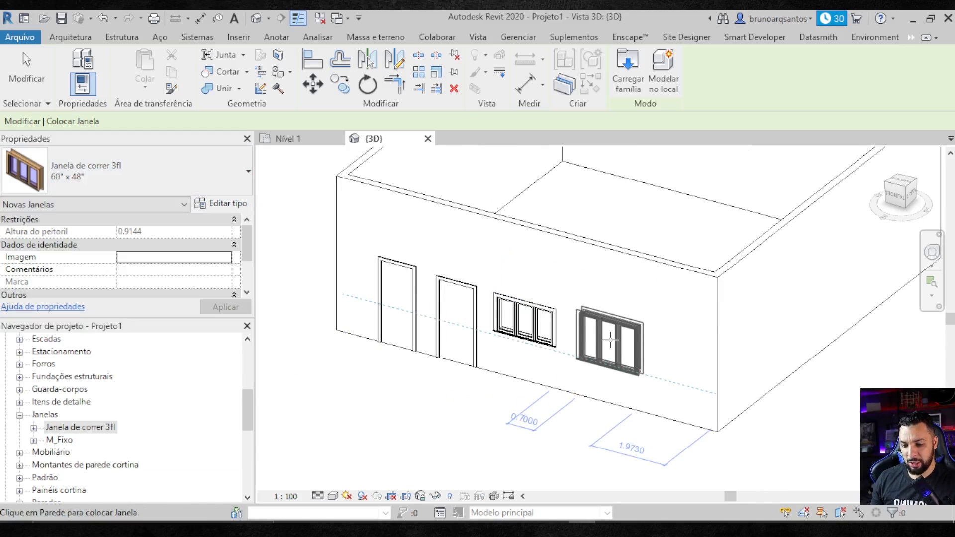
left_click(630, 347)
key("Escape")
key("Escape")
scroll(600, 366, "up", 1)
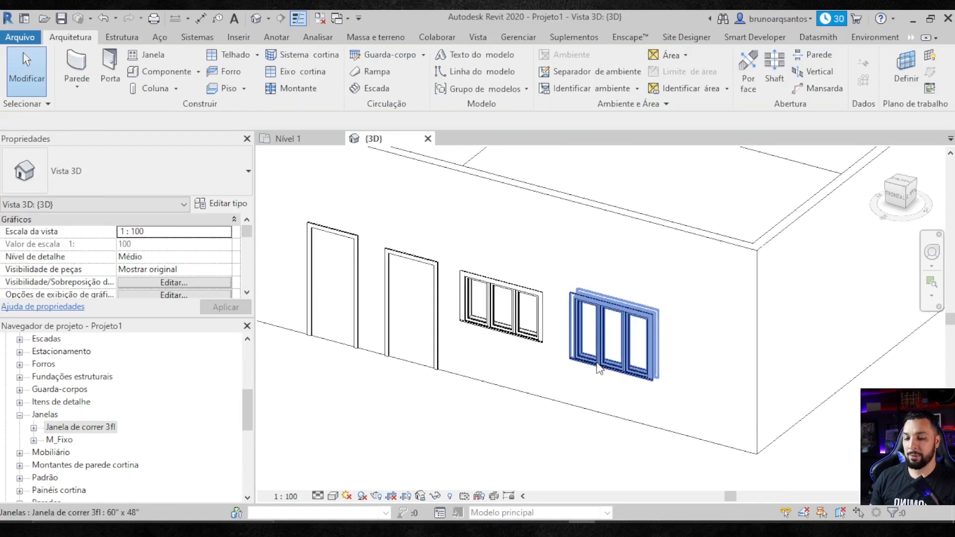
Step: Examine the two doors and two windows placed on the front wall in the 3D view
scroll(619, 361, "down", 2)
middle_click_drag(647, 429, 611, 353)
scroll(589, 344, "up", 3)
scroll(611, 353, "up", 1)
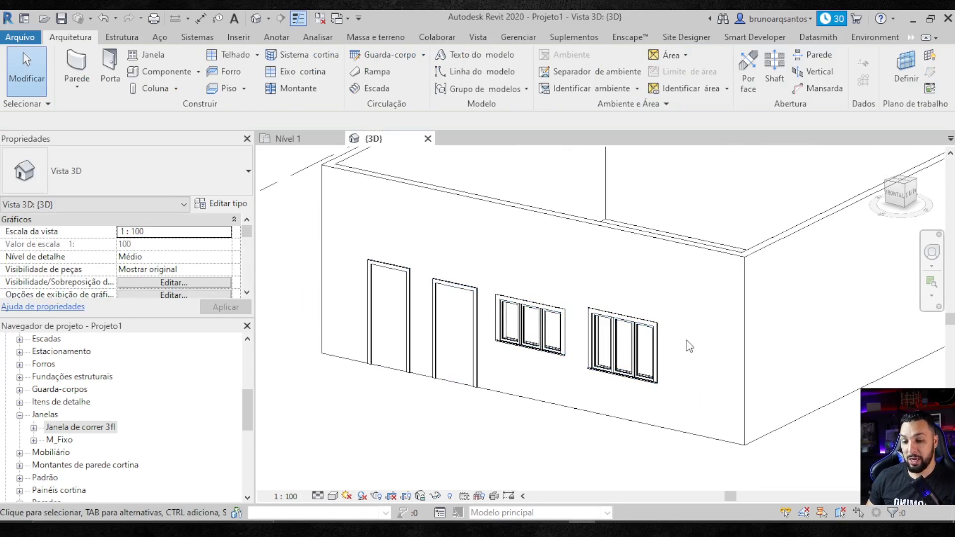
middle_click_drag(658, 342, 663, 355)
scroll(643, 300, "down", 1)
mouse_move(641, 295)
middle_mouse_down()
mouse_move(637, 285)
mouse_move(646, 311)
middle_mouse_up()
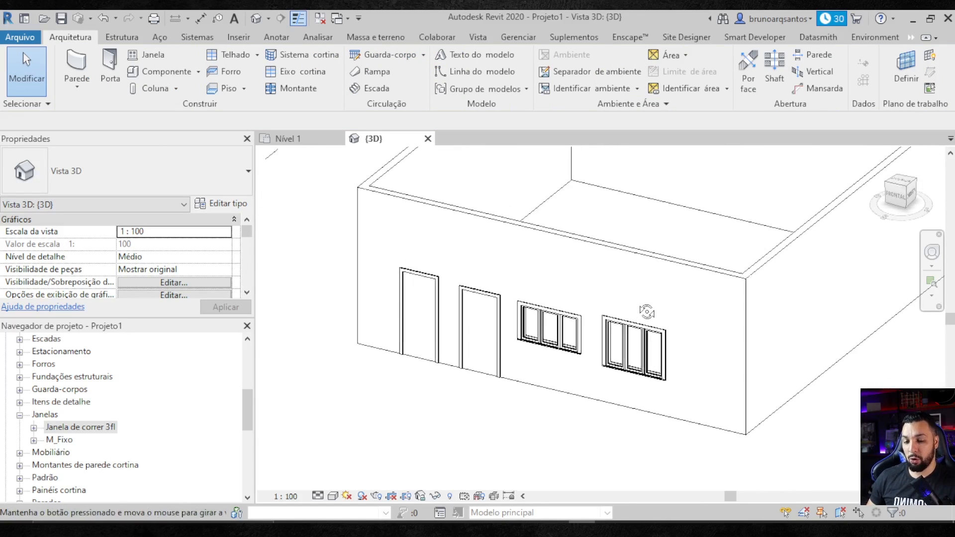
middle_click_drag(629, 273, 620, 297)
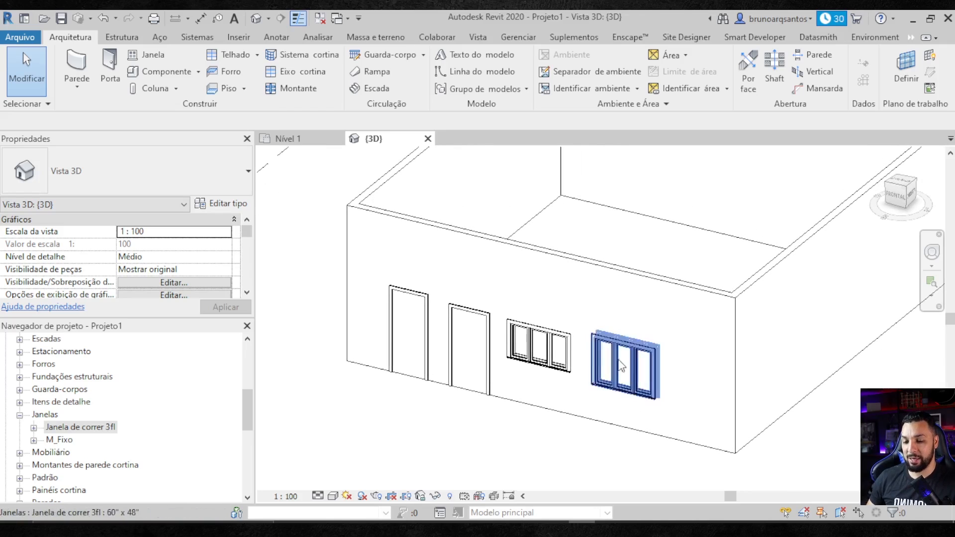
middle_click_drag(562, 354, 562, 344)
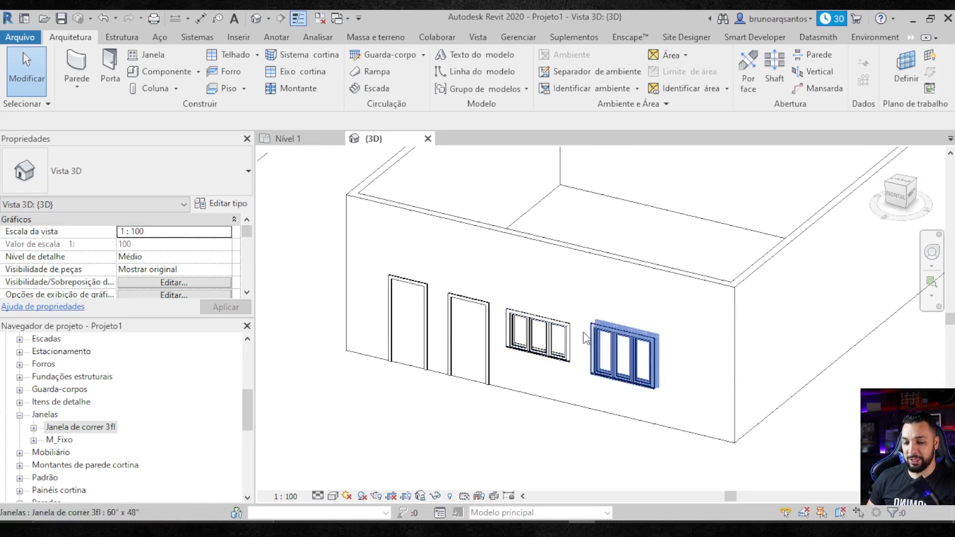
middle_click_drag(652, 373, 614, 365)
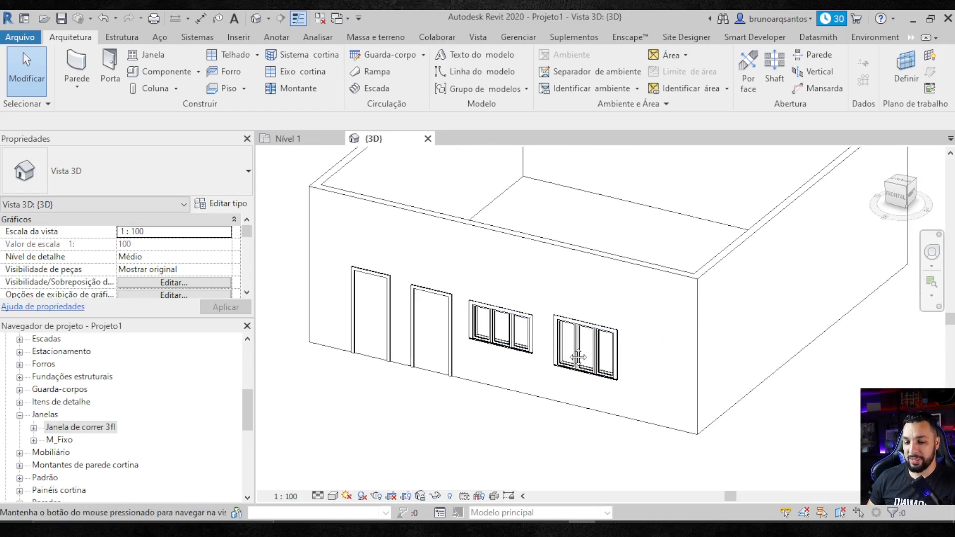
Step: Create a new building component schedule for the Janelas category named Tabela de janela, in the Construção nova phase
left_click(478, 38)
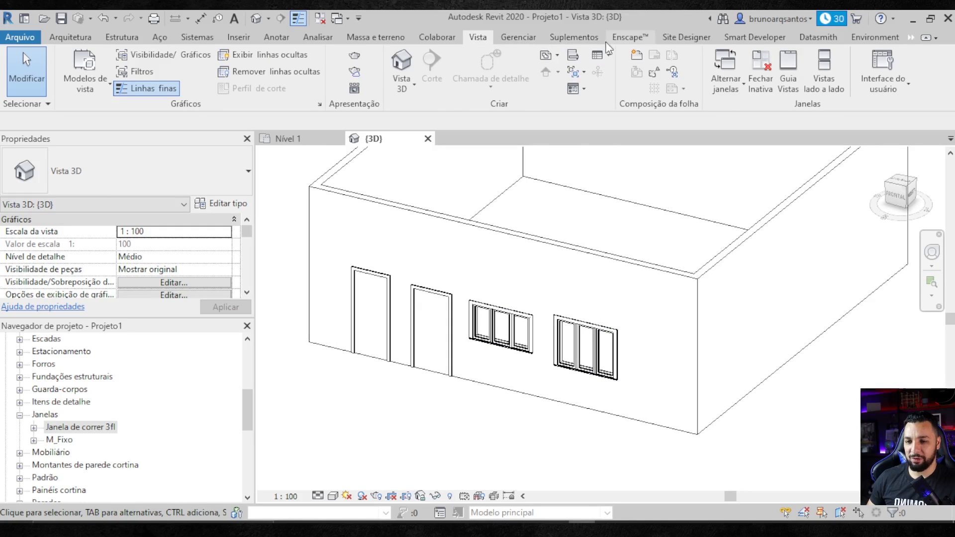
left_click(605, 56)
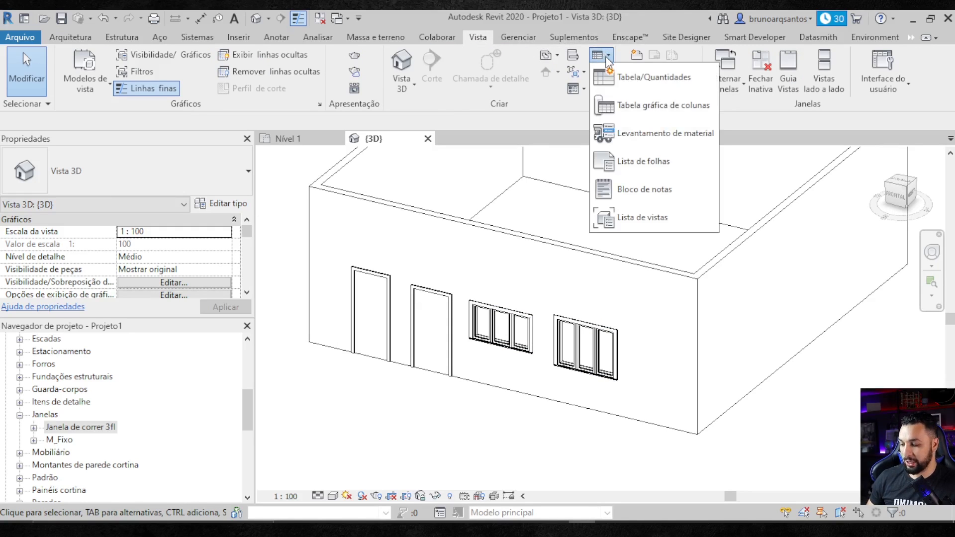
left_click(635, 77)
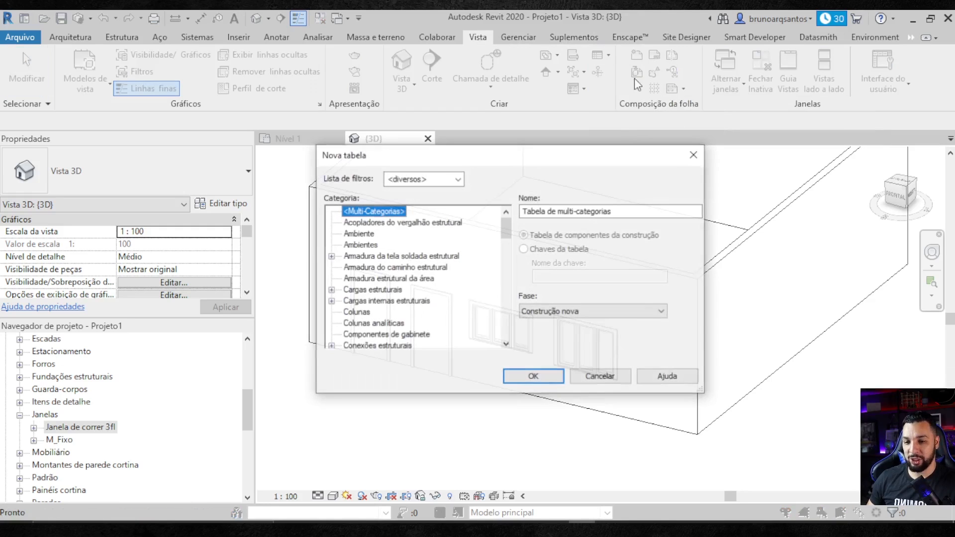
left_click_drag(505, 166, 592, 150)
left_click_drag(593, 217, 594, 271)
left_click(442, 246)
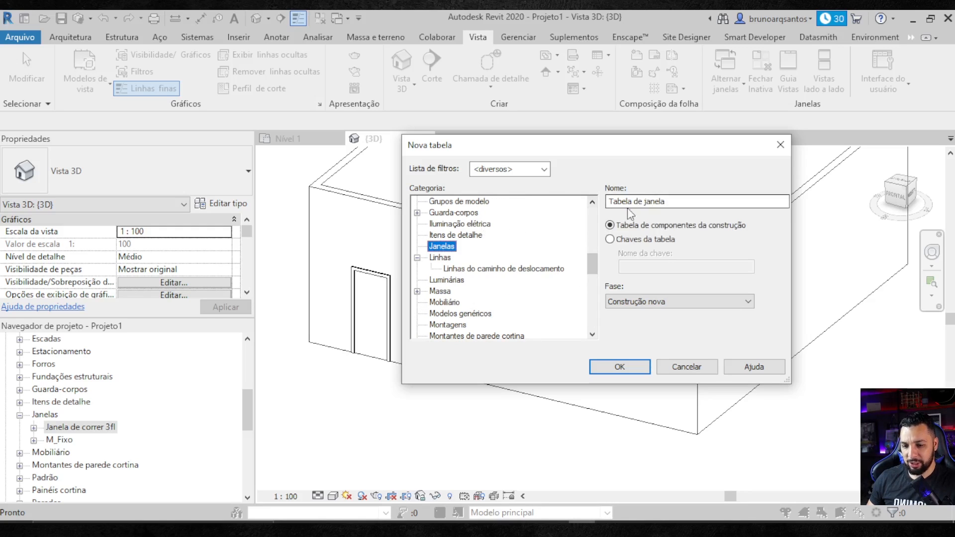
left_click(619, 367)
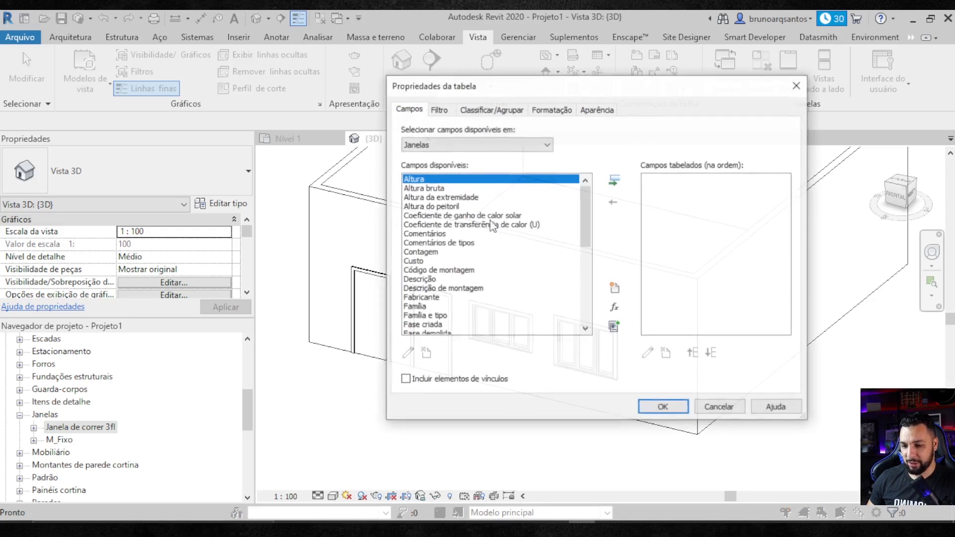
Step: Add the Família field to the scheduled fields of the Tabela de janela schedule
left_click_drag(479, 84, 418, 120)
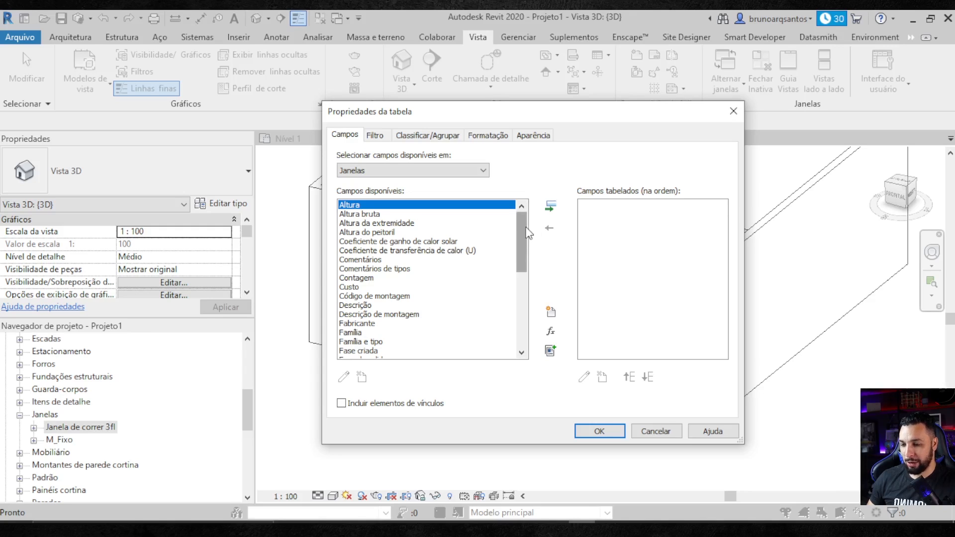
left_click_drag(521, 226, 520, 238)
left_click(351, 305)
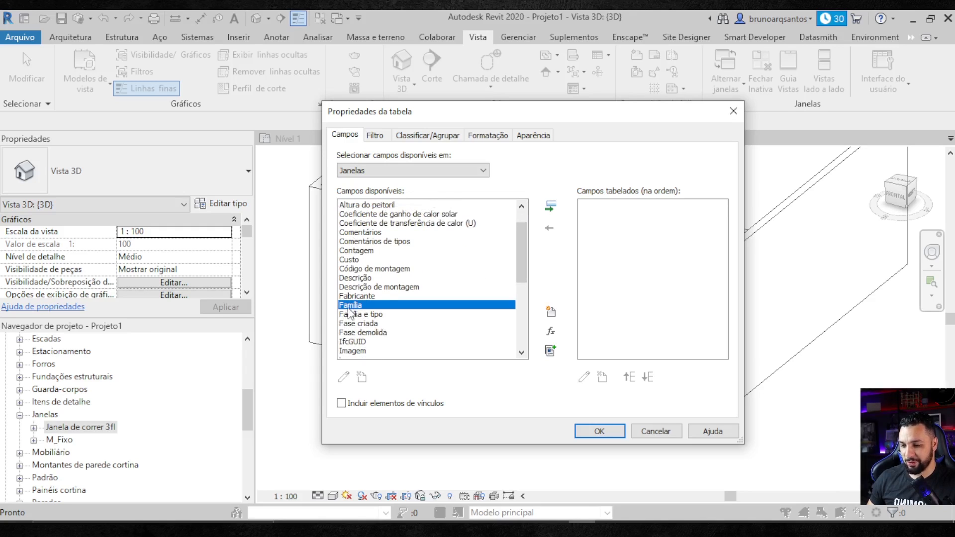
left_click(550, 206)
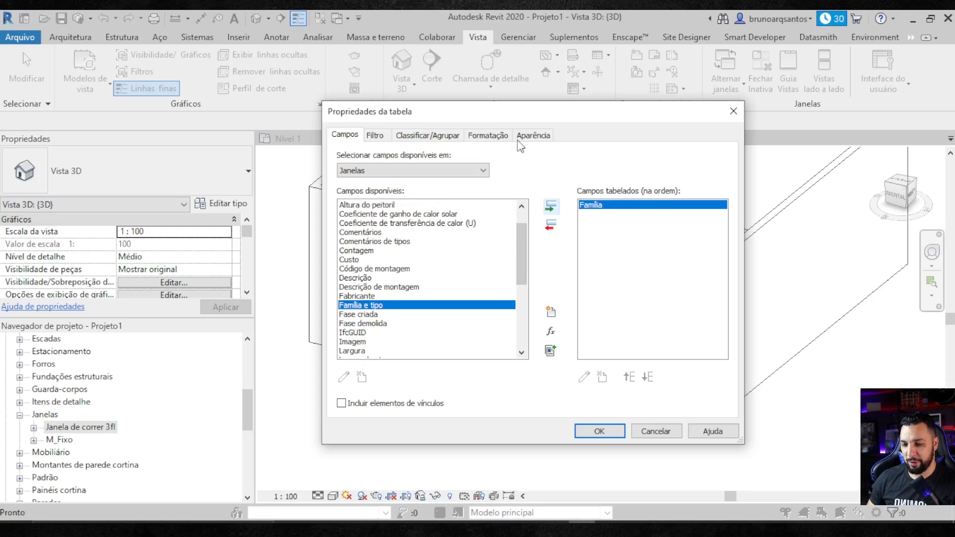
Step: Add the Tipo and Contagem fields to the scheduled fields, following Família
left_click_drag(521, 112, 554, 120)
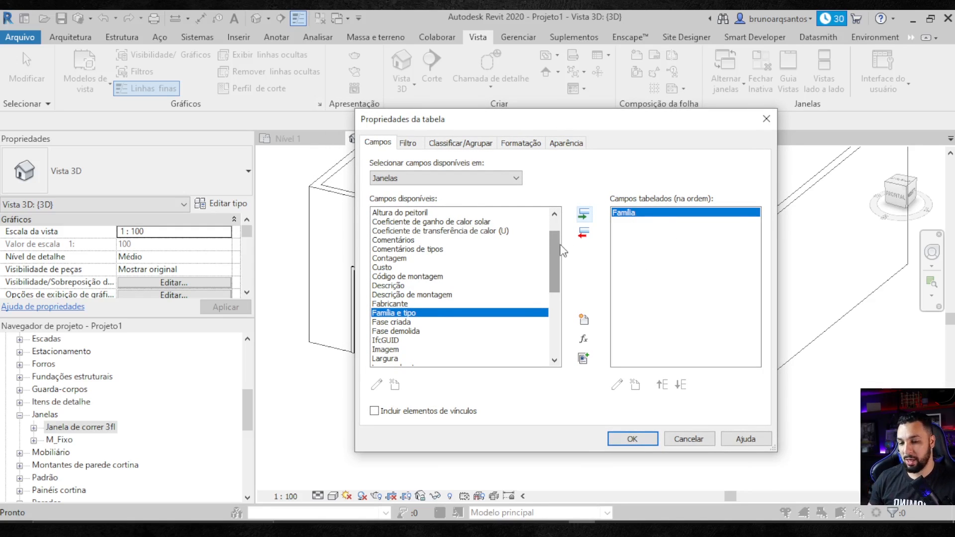
left_click_drag(560, 244, 550, 304)
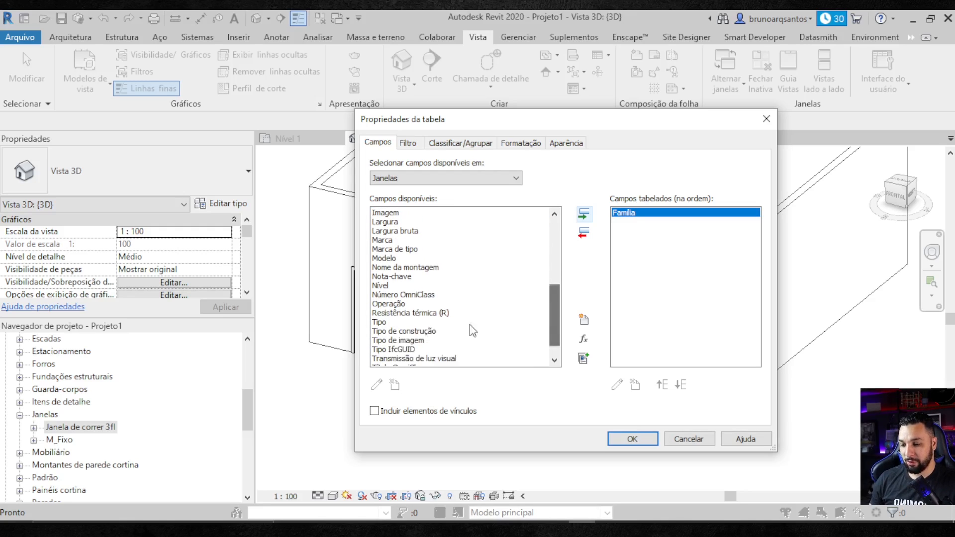
left_click(379, 322)
left_click(584, 214)
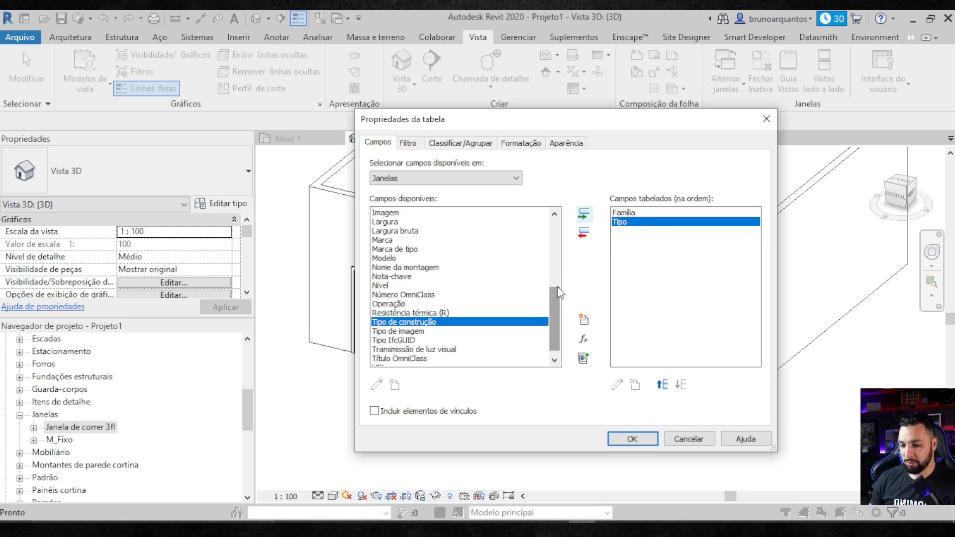
left_click_drag(554, 308, 554, 264)
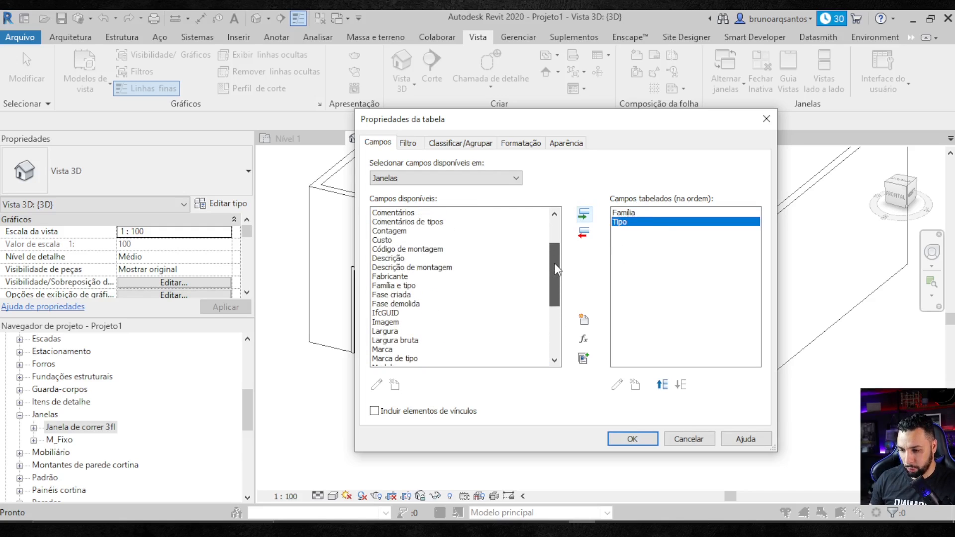
left_click(400, 231)
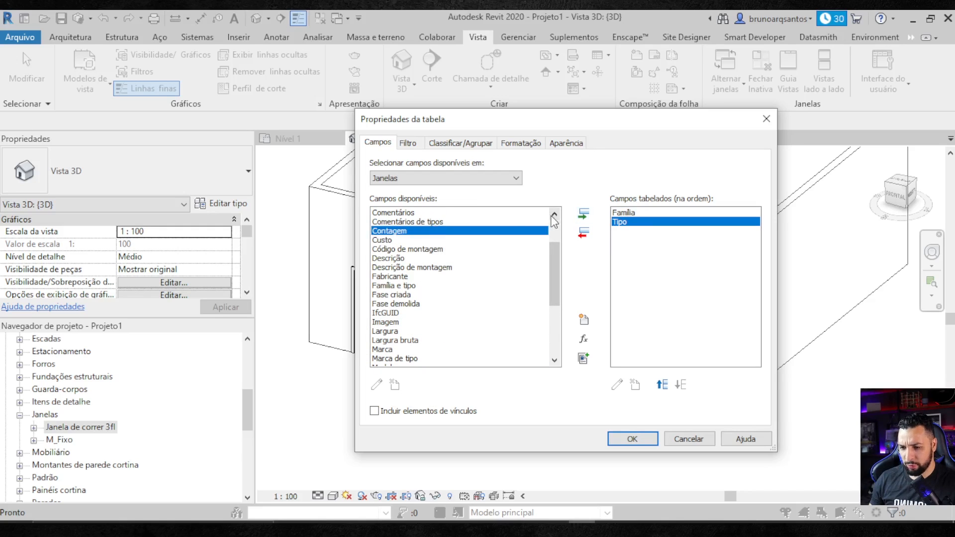
left_click(583, 217)
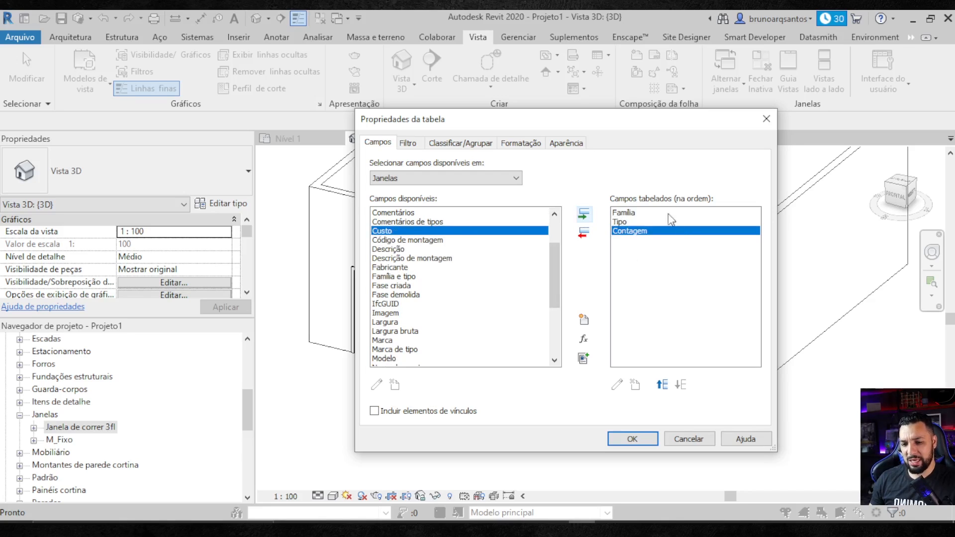
Step: Generate the window schedule and widen its Tipo and Família columns so the full family names fit
left_click(636, 441)
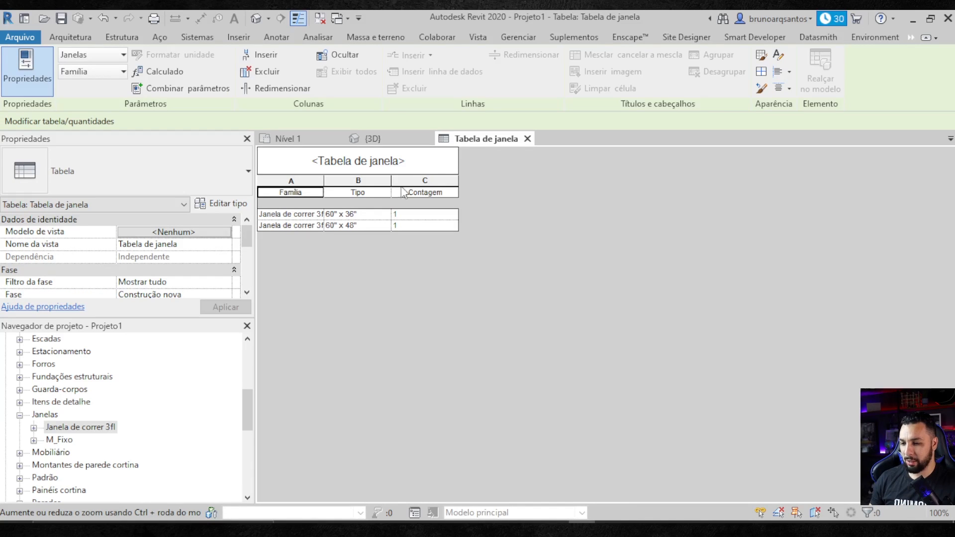
left_click_drag(415, 180, 444, 178)
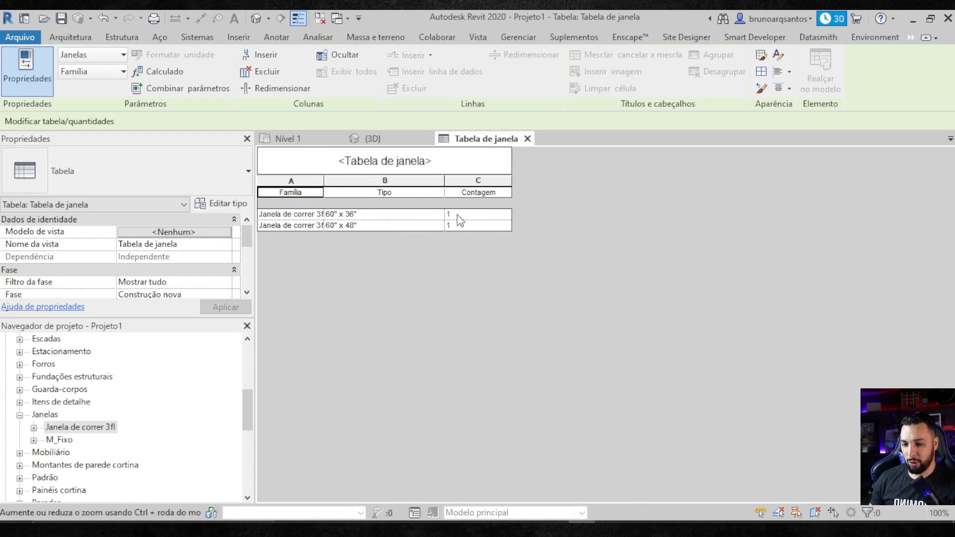
left_click_drag(323, 182, 353, 185)
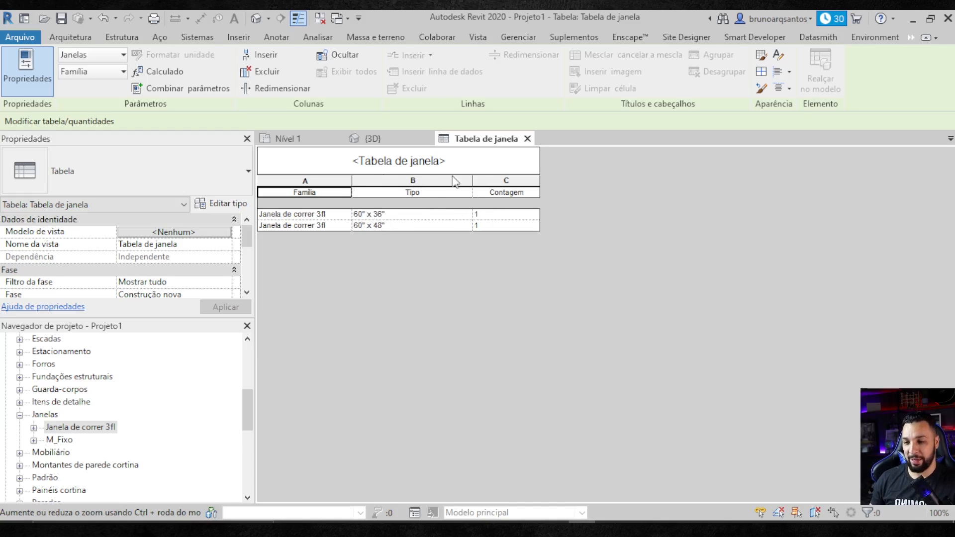
Step: Examine the type properties and type name of the 60" x 36" window on the front wall in the 3D view
left_click(325, 139)
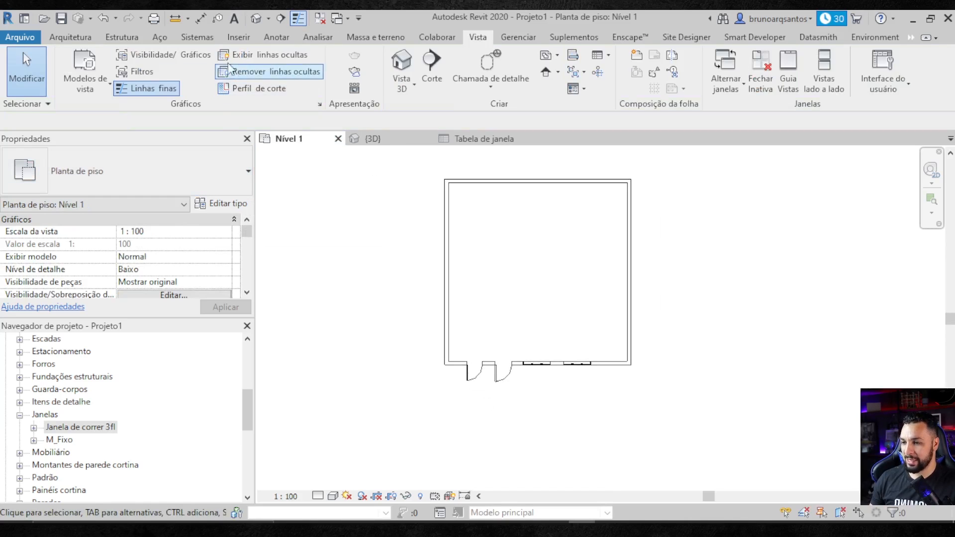
left_click(374, 138)
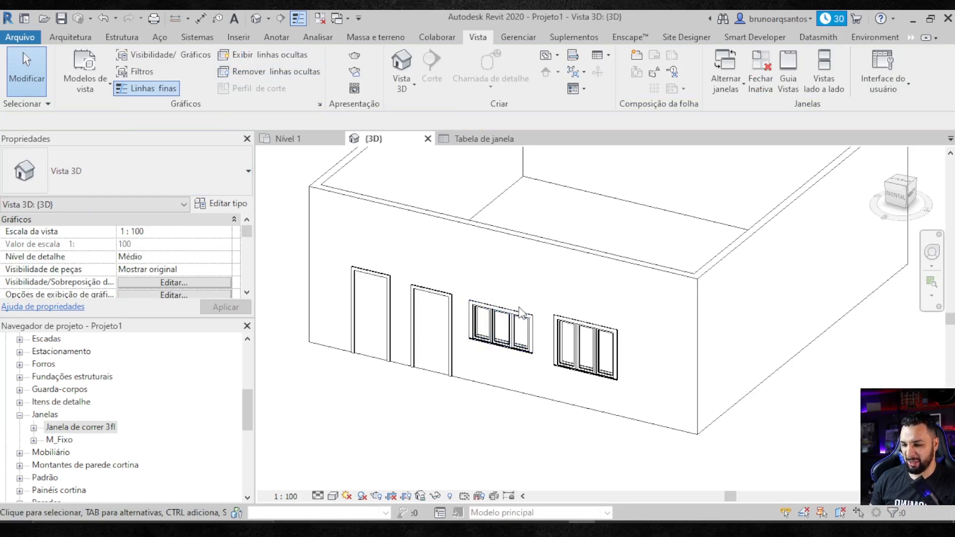
middle_click_drag(545, 297, 541, 291)
left_click(495, 319)
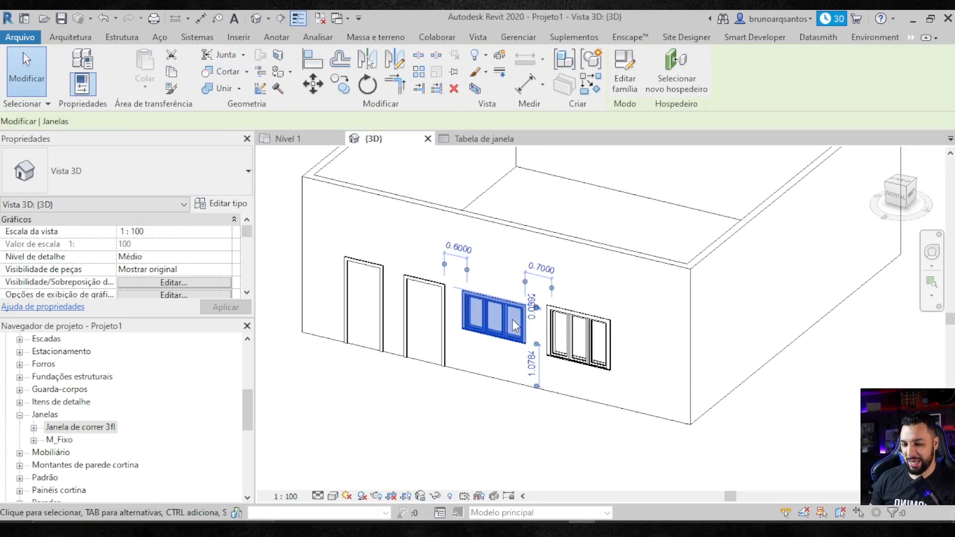
left_click(230, 206)
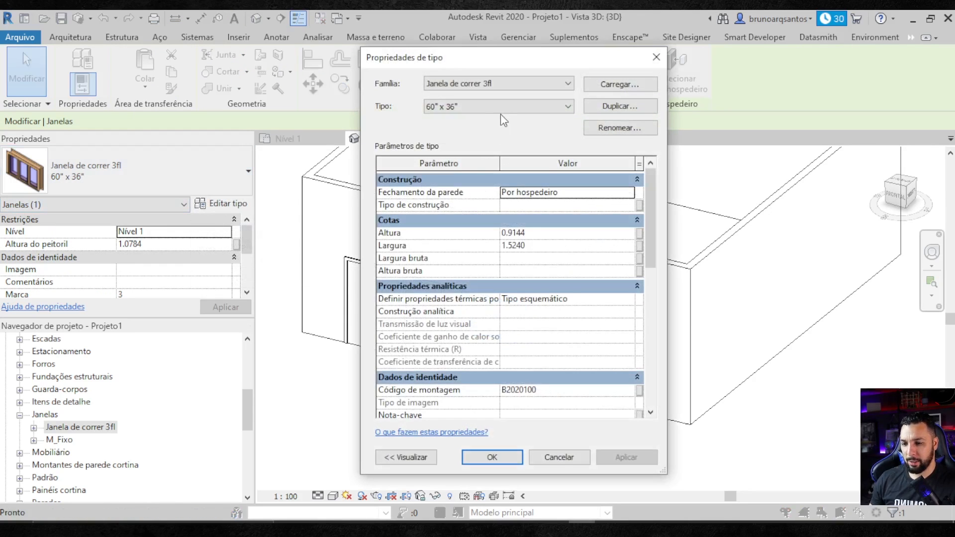
left_click(501, 109)
left_click(507, 110)
left_click(625, 128)
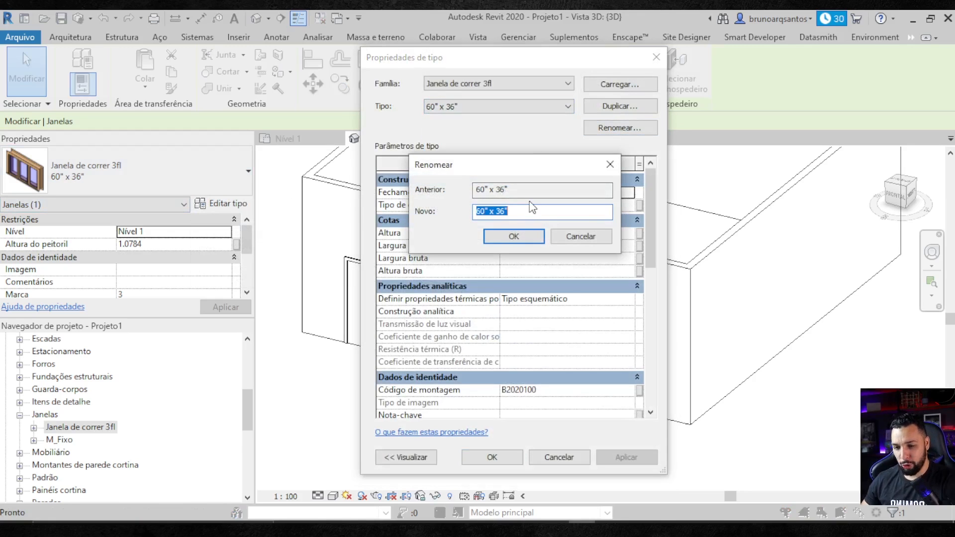
left_click(570, 238)
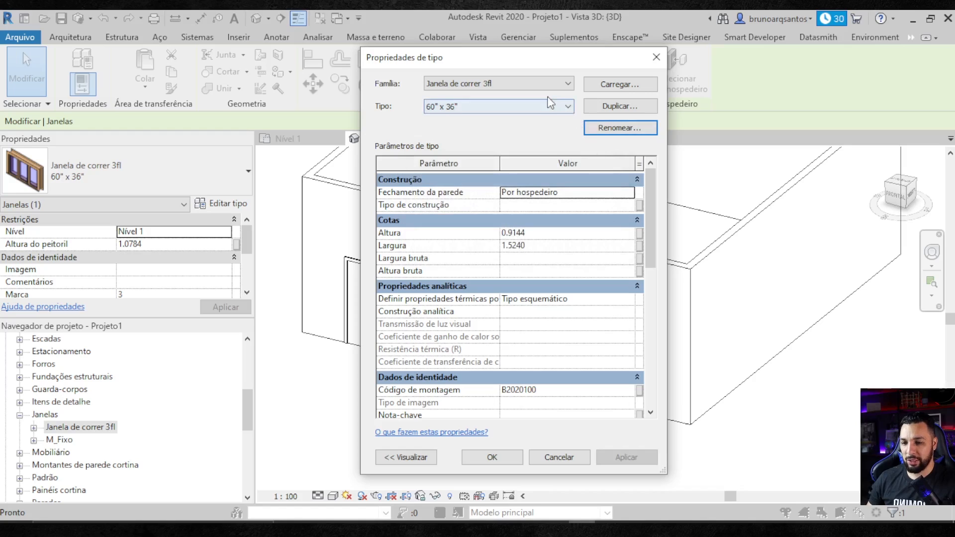
Step: Review the types available in the Janela de correr 3fl family and close the type properties without changes
left_click(553, 107)
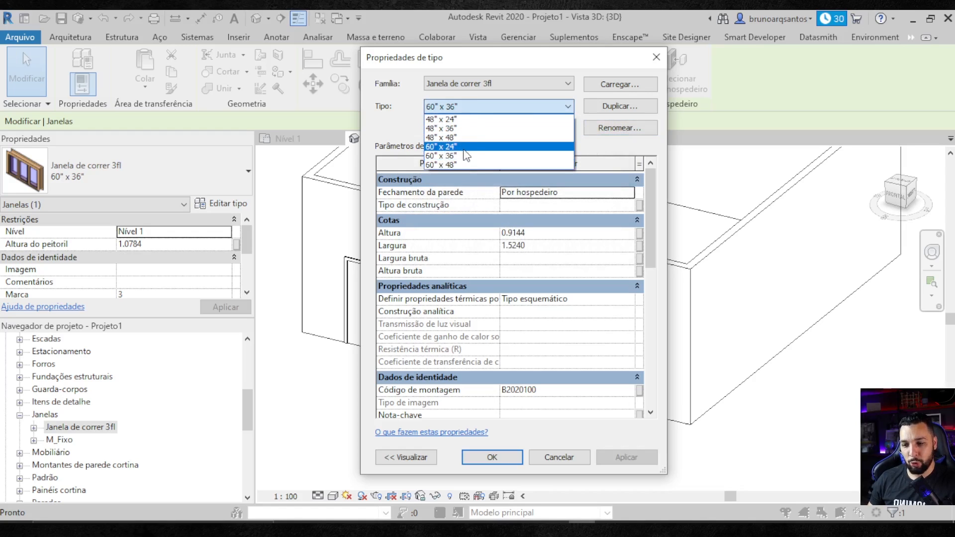
left_click(527, 108)
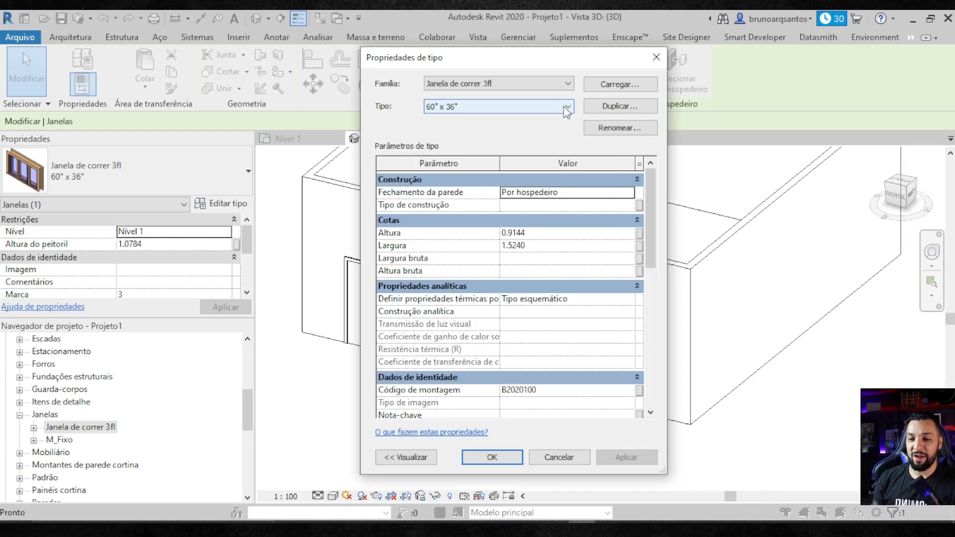
left_click(566, 114)
left_click(547, 108)
left_click(528, 109)
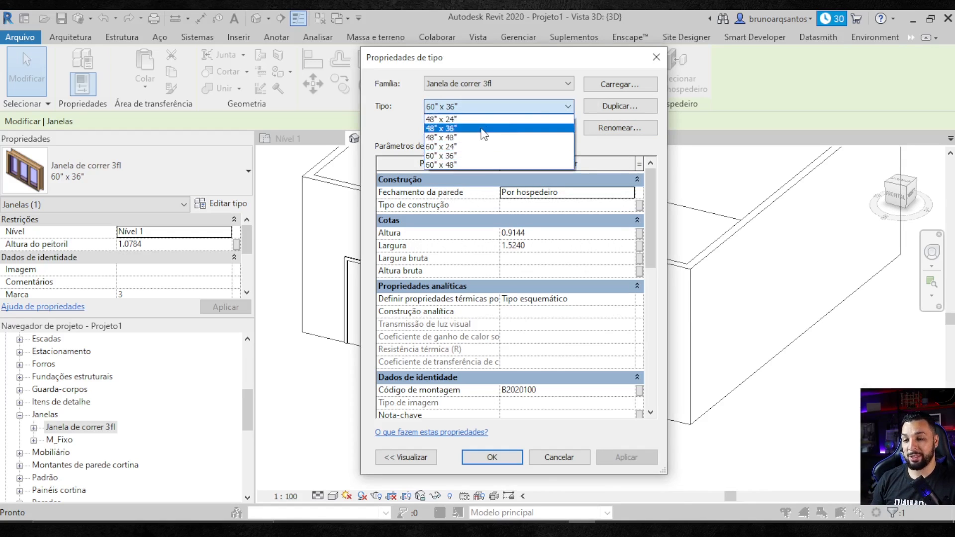
left_click(657, 58)
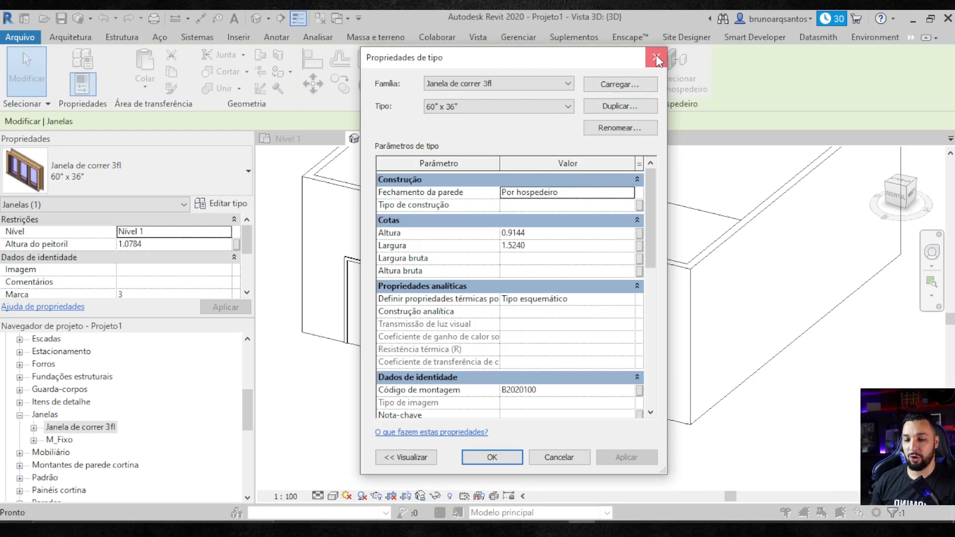
left_click(656, 58)
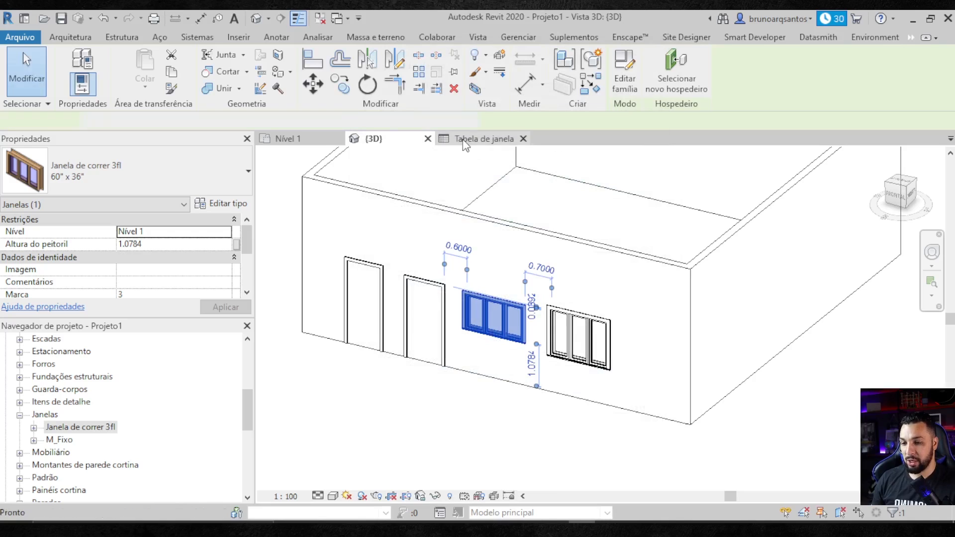
Step: Reopen the fields of the Tabela de janela schedule for editing and remove the Tipo field
left_click(496, 142)
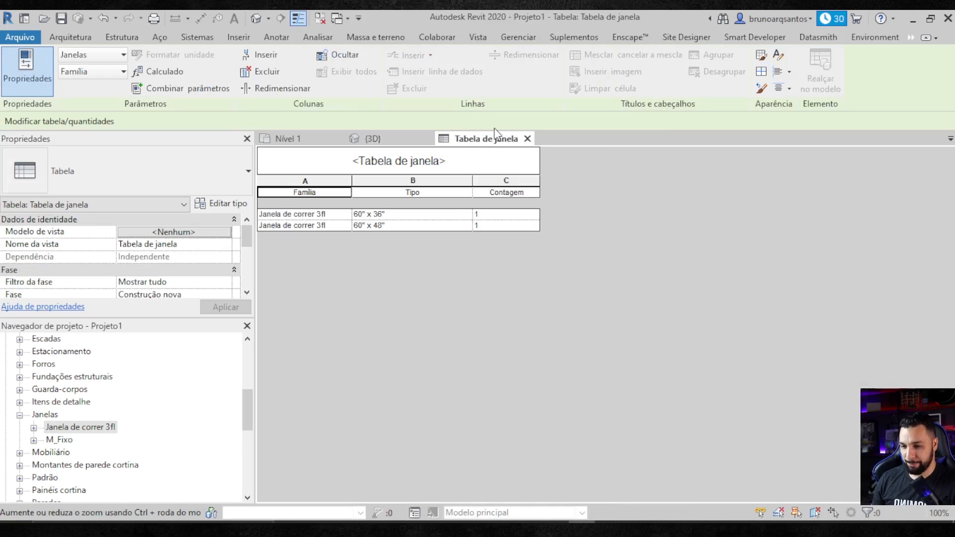
scroll(169, 258, "down", 5)
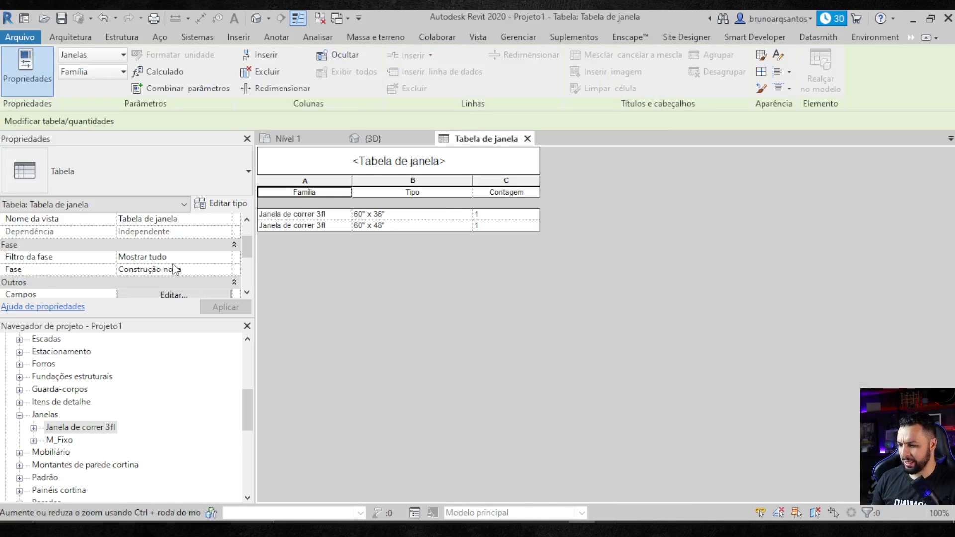
left_click(177, 233)
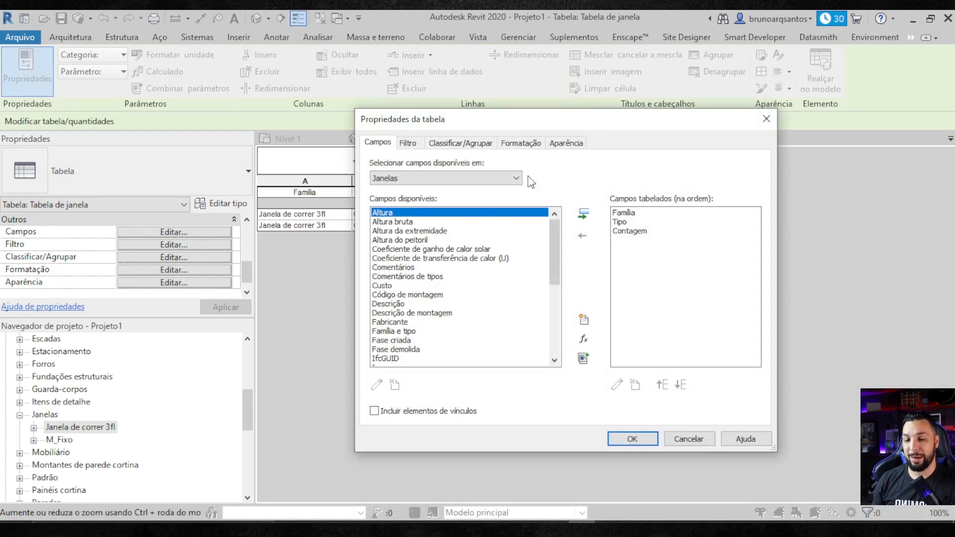
left_click(627, 223)
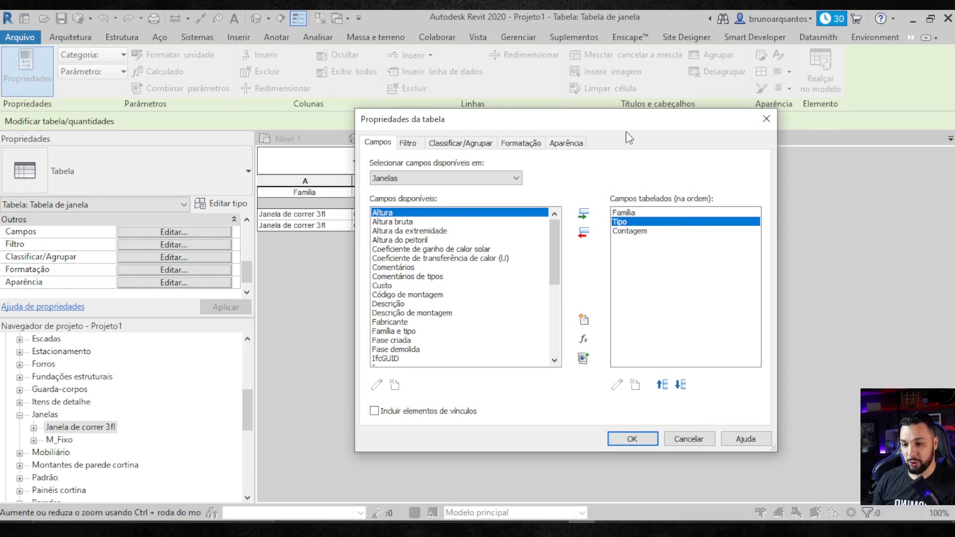
left_click_drag(626, 127, 705, 139)
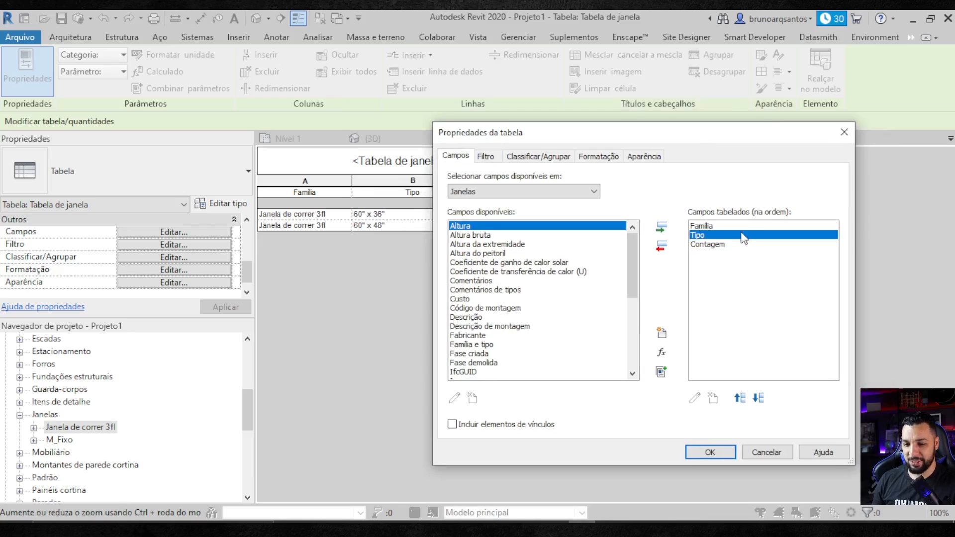
left_click(661, 246)
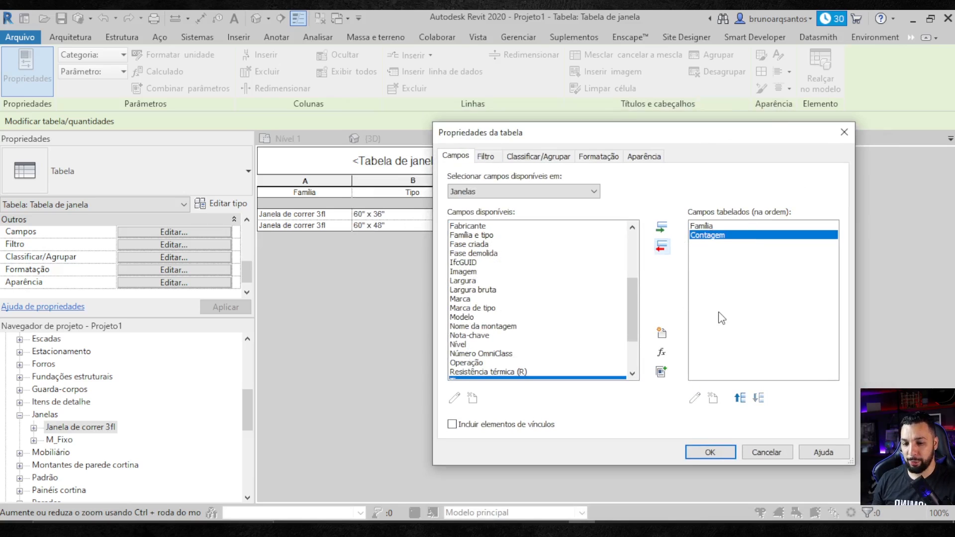
Step: Add the Largura and Altura fields to the window schedule after Contagem
left_click_drag(676, 143, 556, 138)
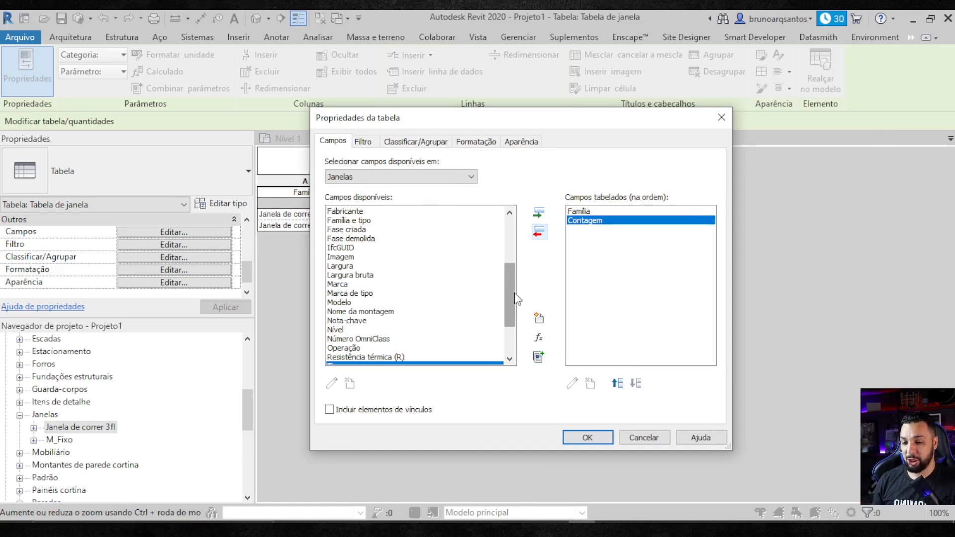
left_click_drag(514, 293, 509, 248)
left_click(346, 248)
left_click(538, 213)
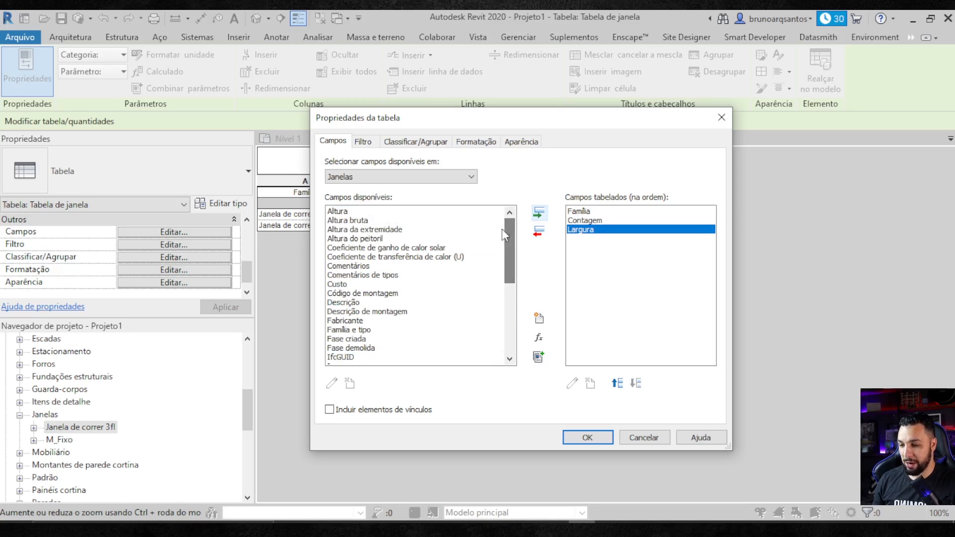
left_click(332, 213)
left_click(538, 213)
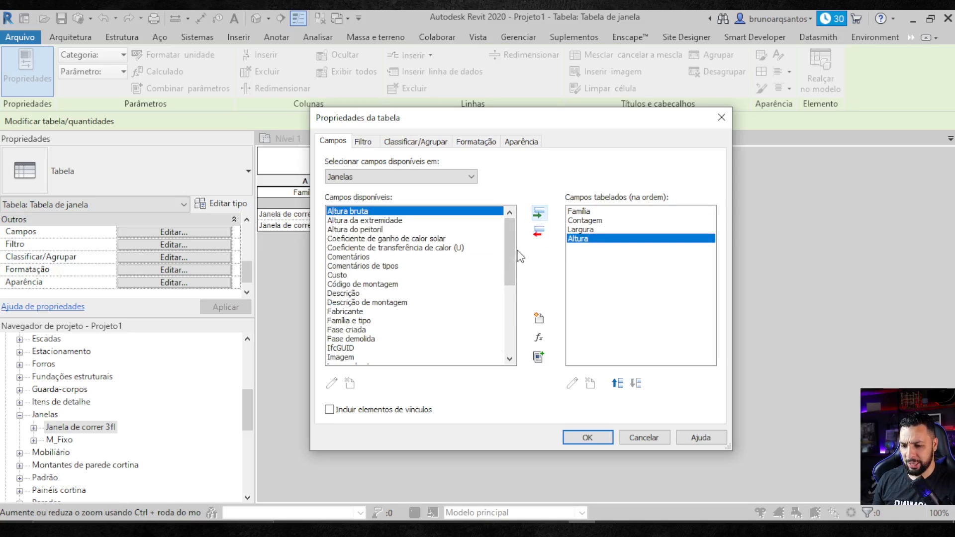
Step: Add the Altura do peitoril field at the end of the scheduled fields
left_click_drag(512, 251, 509, 222)
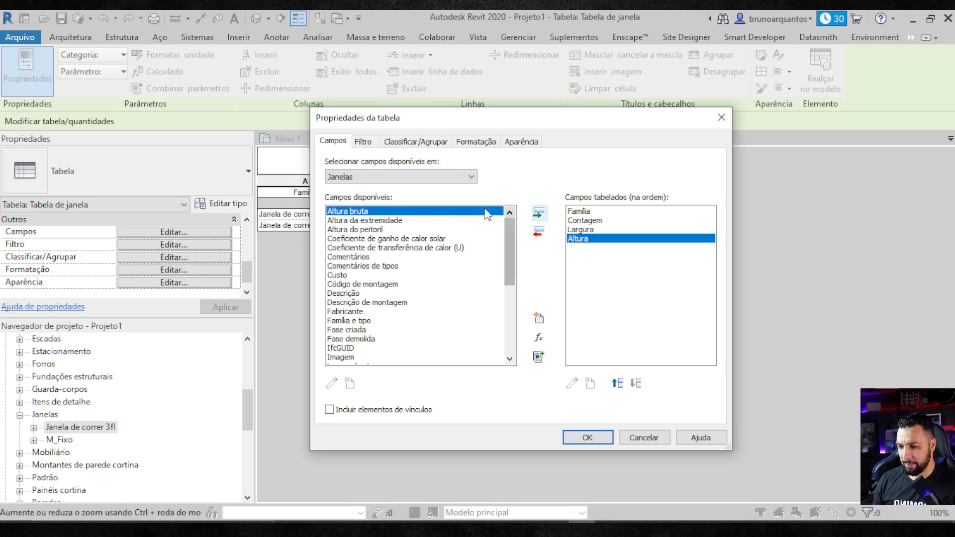
left_click(366, 230)
left_click(538, 213)
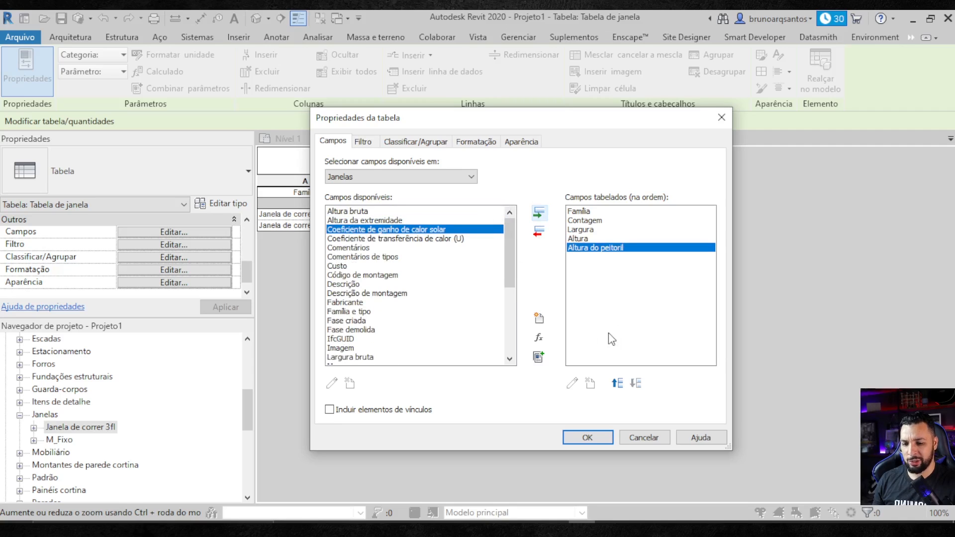
Step: Move the Contagem field to the end of the scheduled fields, after Altura do peitoril, and apply the new order
left_click(592, 222)
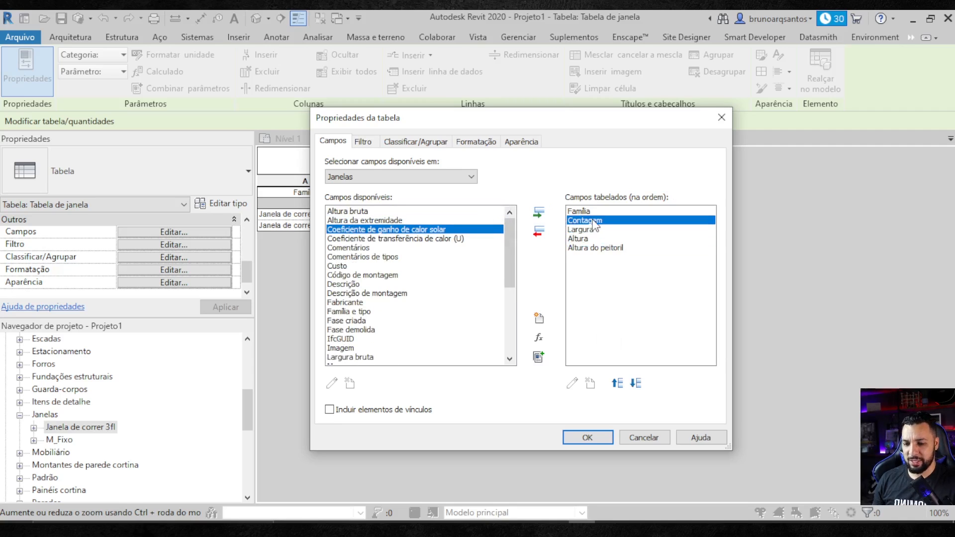
left_click(635, 383)
left_click(635, 383)
left_click(636, 383)
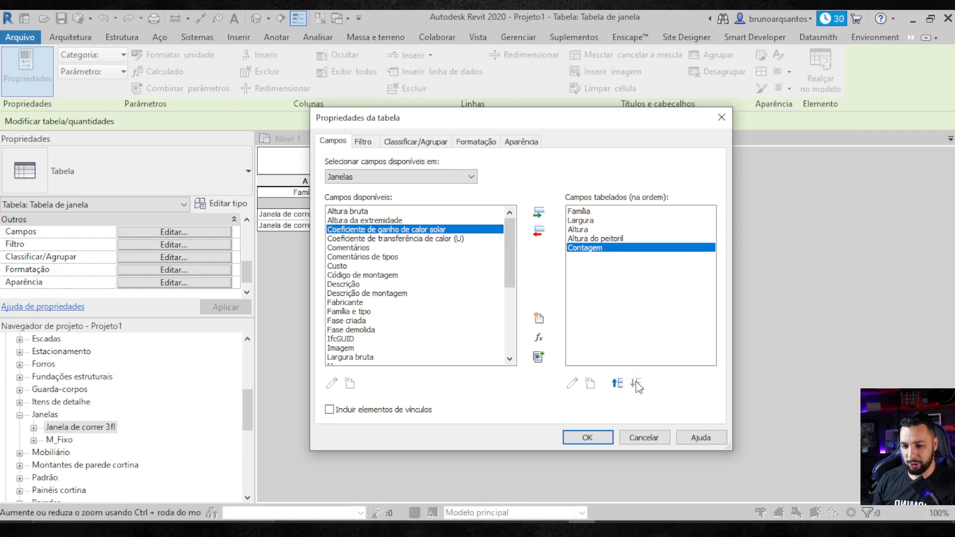
left_click(599, 439)
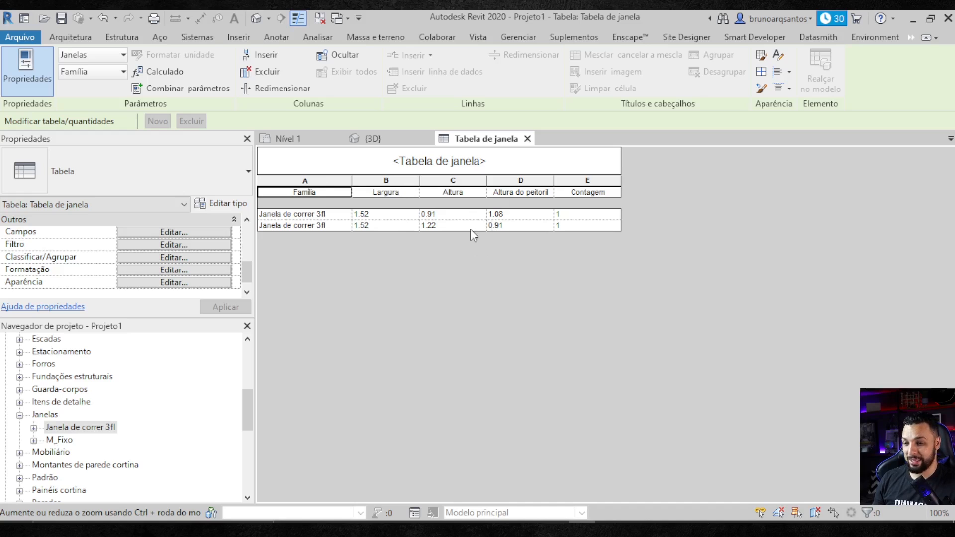
Step: Reopen the window schedule's fields and remove Largura, Altura and Altura do peitoril, keeping Família and Contagem
left_click(180, 234)
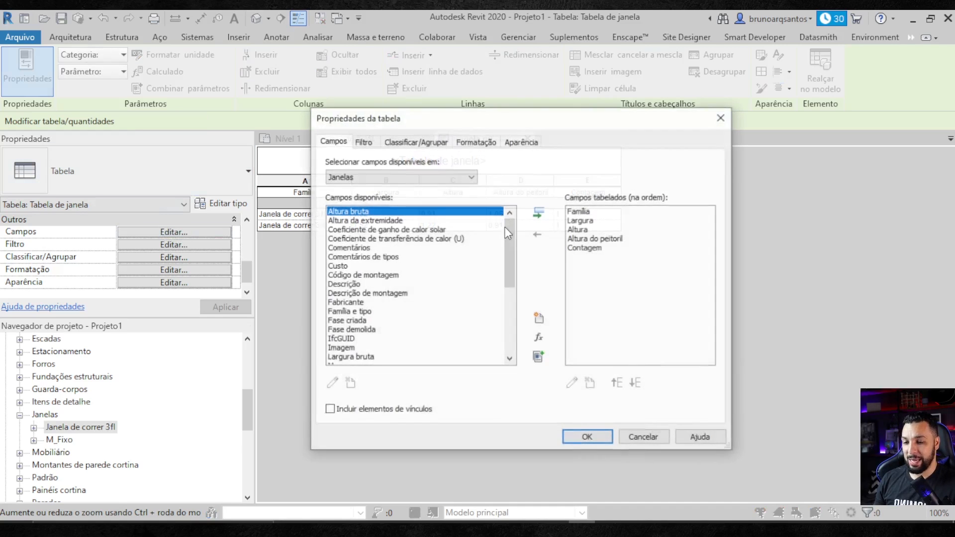
left_click(594, 218)
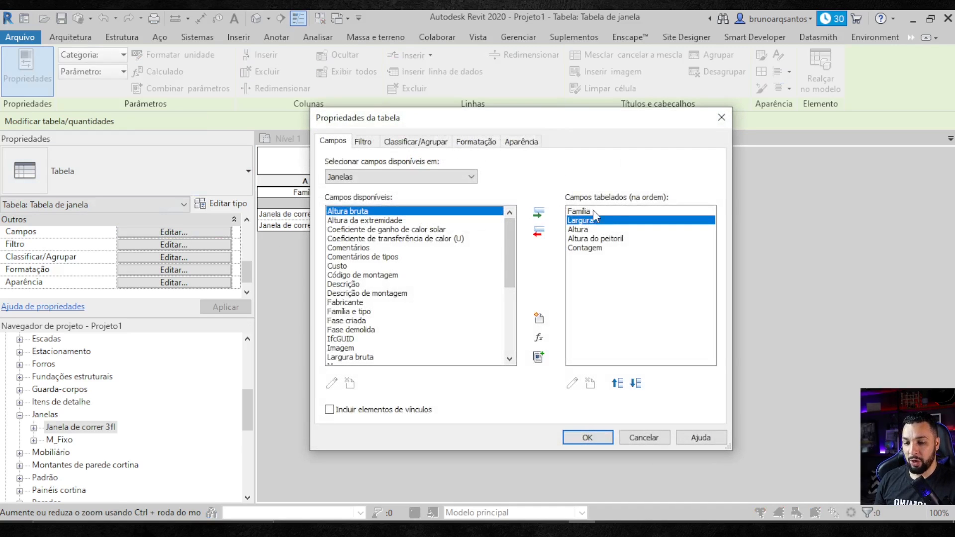
left_click(538, 232)
left_click(538, 232)
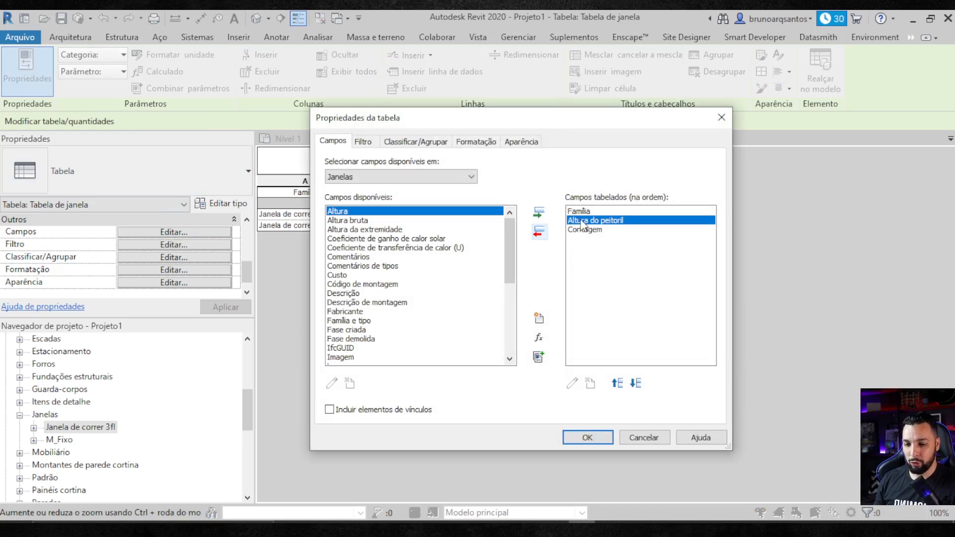
left_click(538, 232)
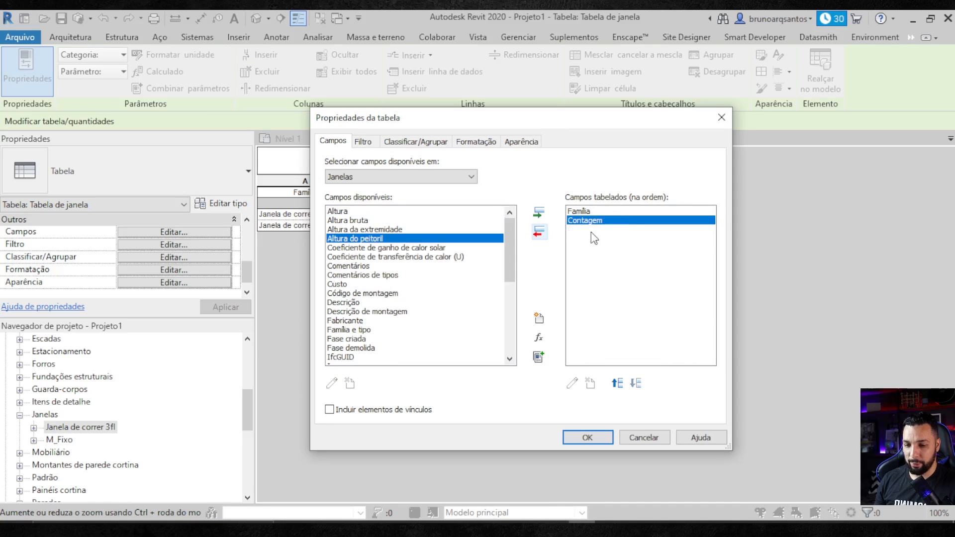
Step: Start a combined parameter for the window schedule and add Altura, Altura do peitoril and Largura to it
left_click(539, 357)
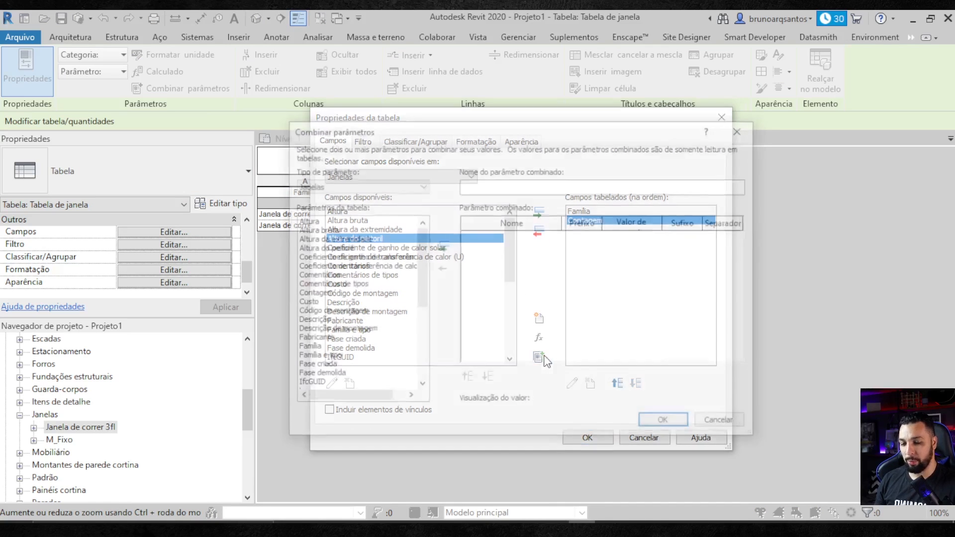
left_click_drag(488, 130, 481, 131)
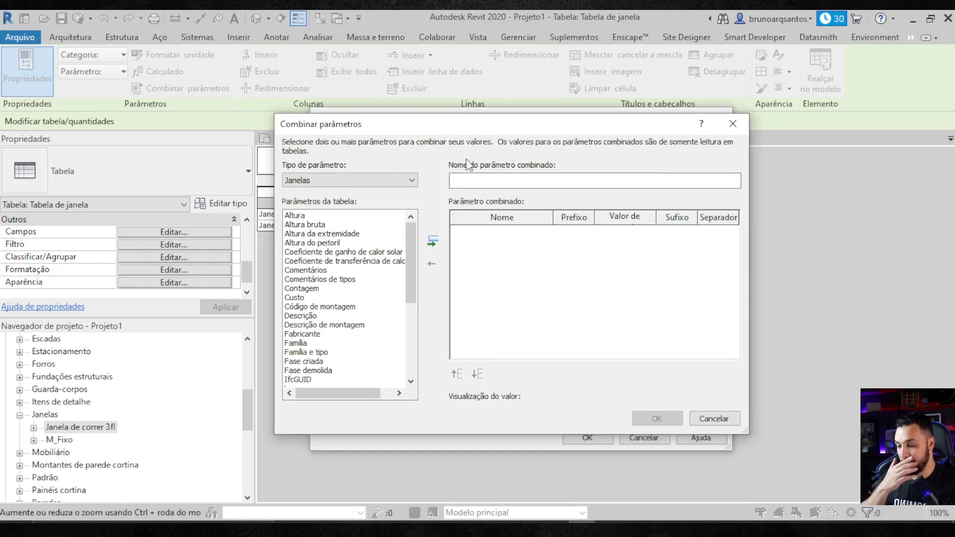
left_click_drag(407, 249, 416, 210)
left_click(295, 214)
left_click(431, 243)
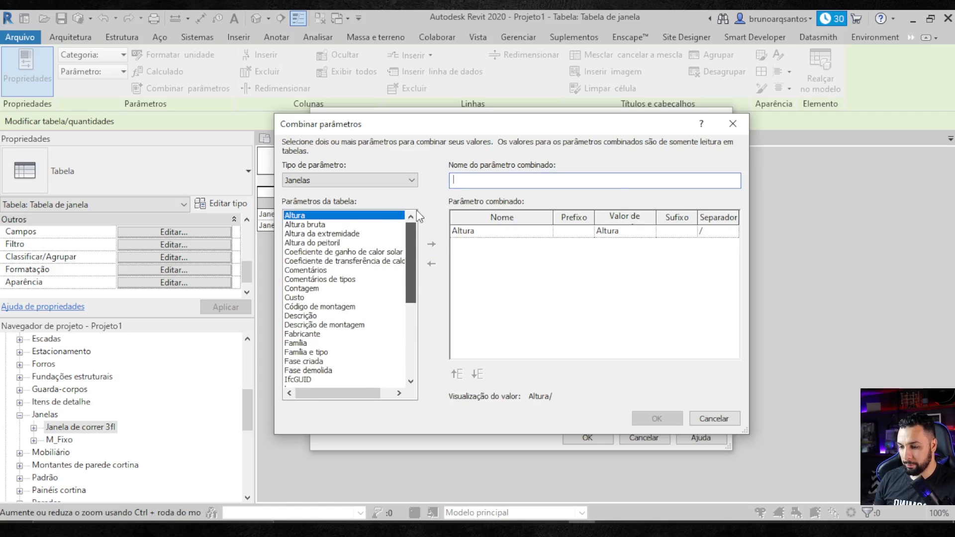
left_click(312, 243)
left_click(433, 242)
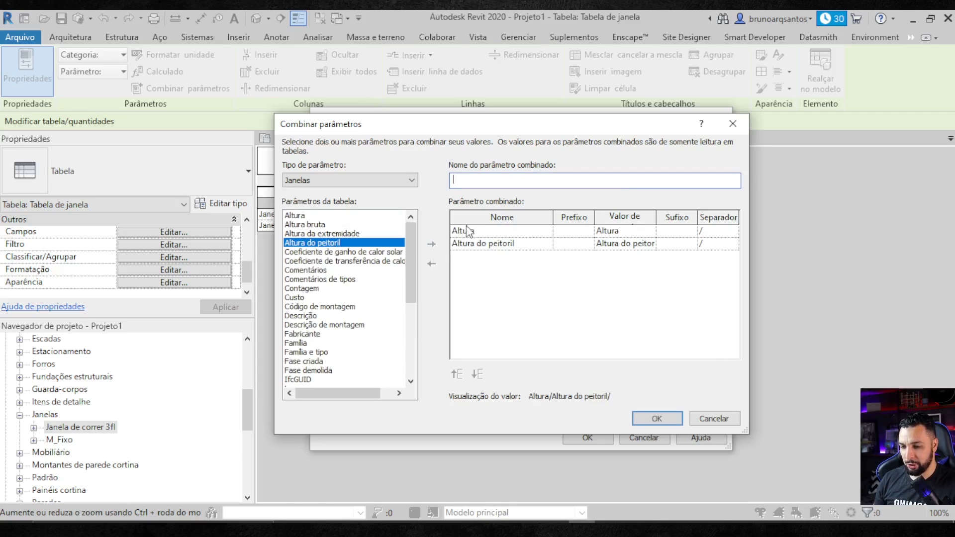
left_click_drag(411, 236, 418, 304)
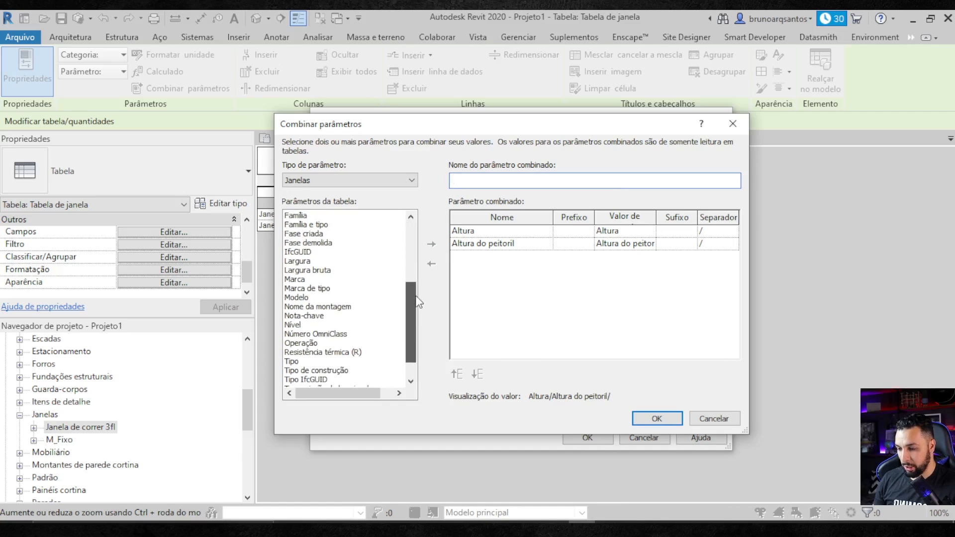
left_click(318, 260)
left_click(432, 242)
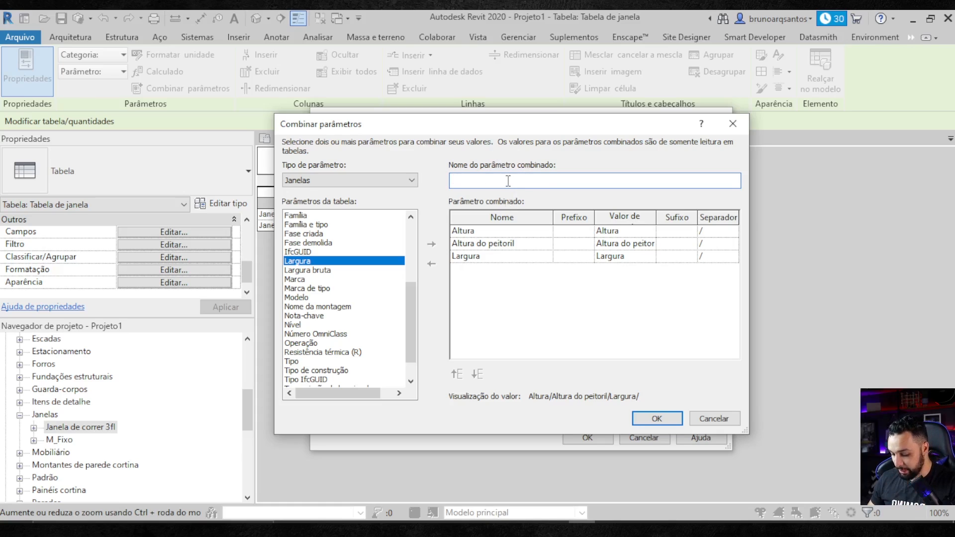
Step: Name the combined parameter "Dimensões (LxAxP)"
type("Dimensç")
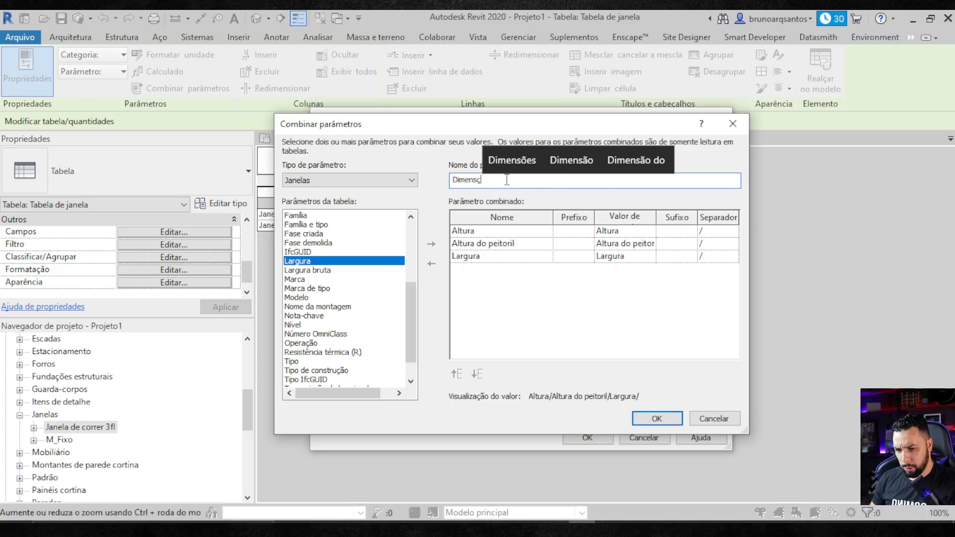
left_click(503, 163)
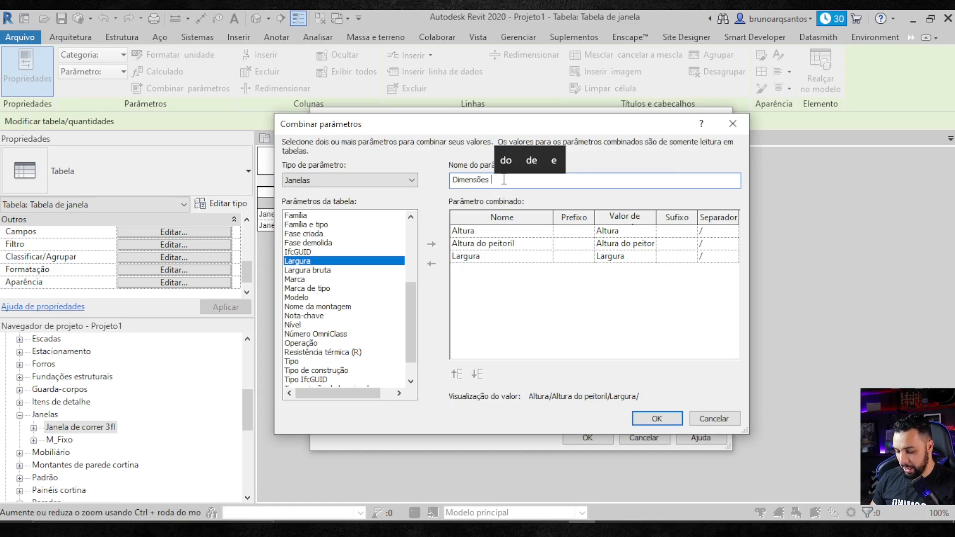
type("()")
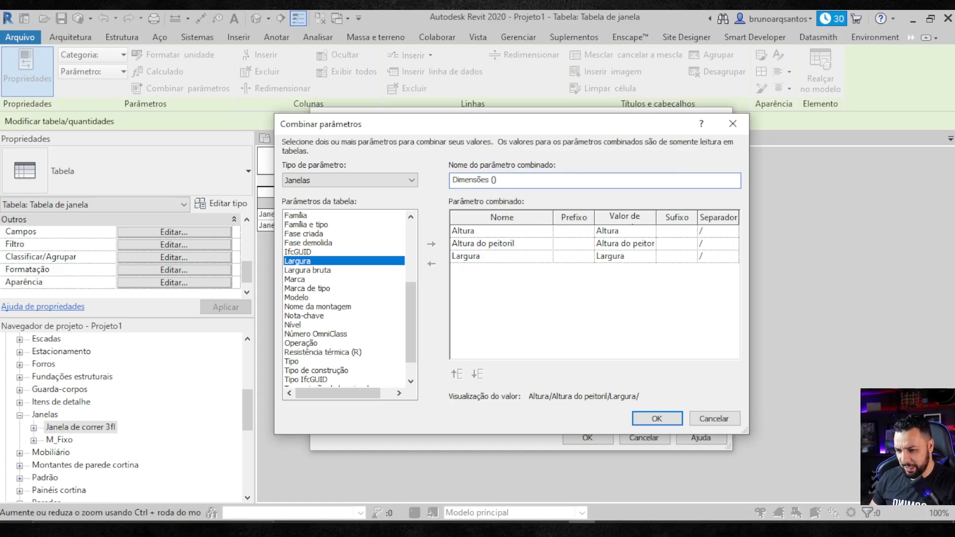
key("Left")
type("L")
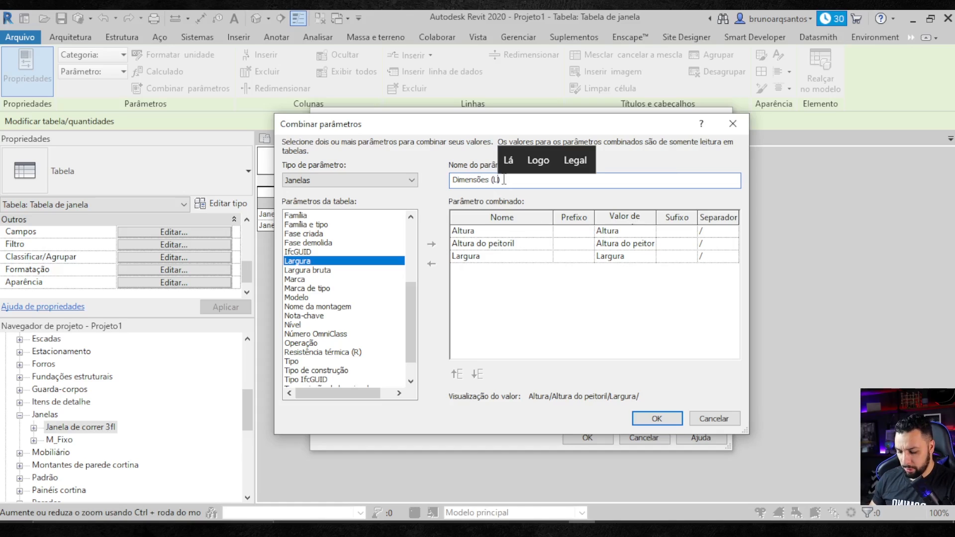
type("x")
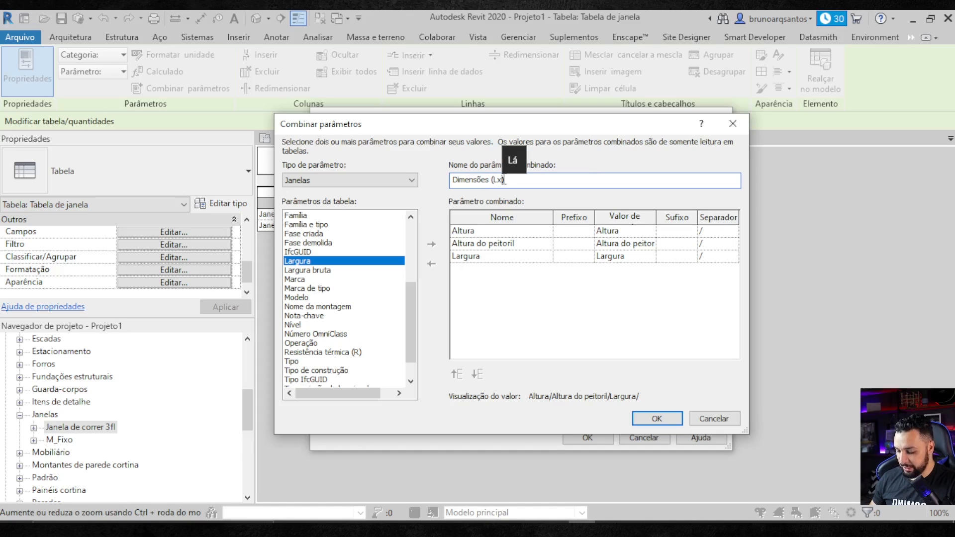
type("AxP")
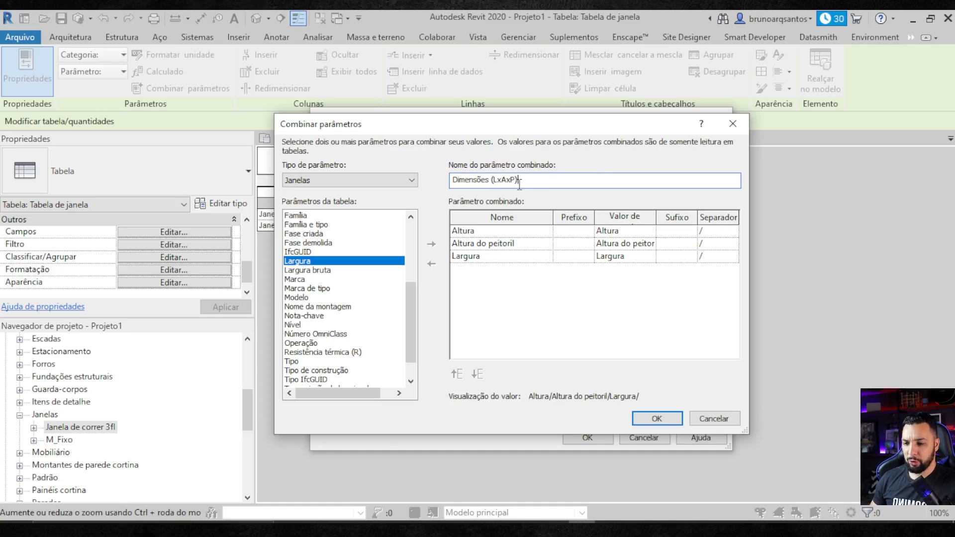
mouse_move(576, 126)
left_mouse_down()
mouse_move(587, 156)
mouse_move(577, 138)
left_mouse_up()
Step: Set the suffix "m" for Altura, Altura do peitoril and Largura in the combined parameter
left_click(481, 238)
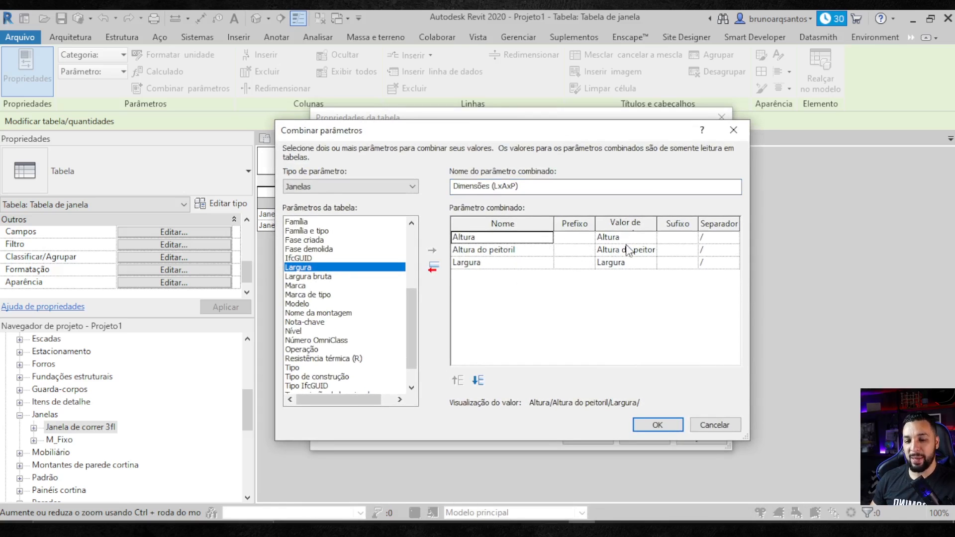
left_click(672, 238)
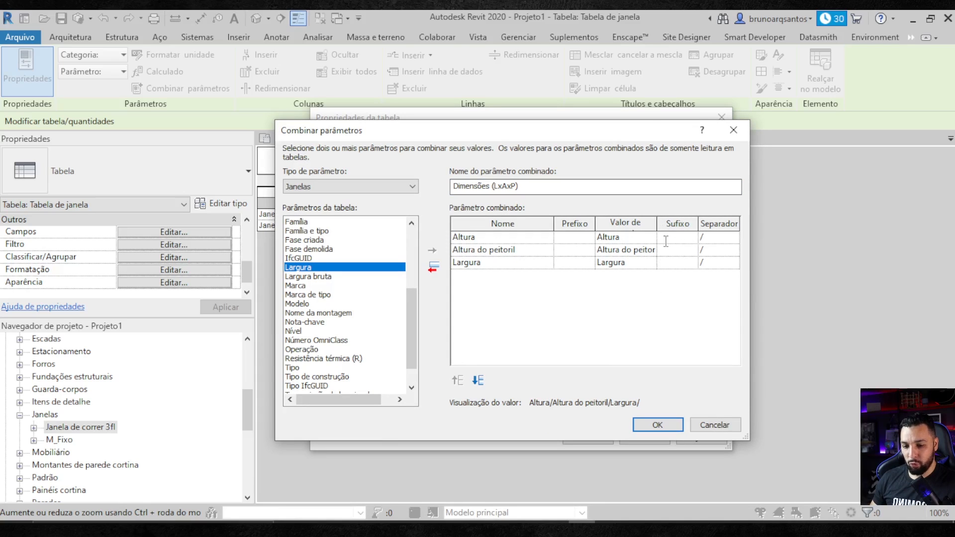
type("m")
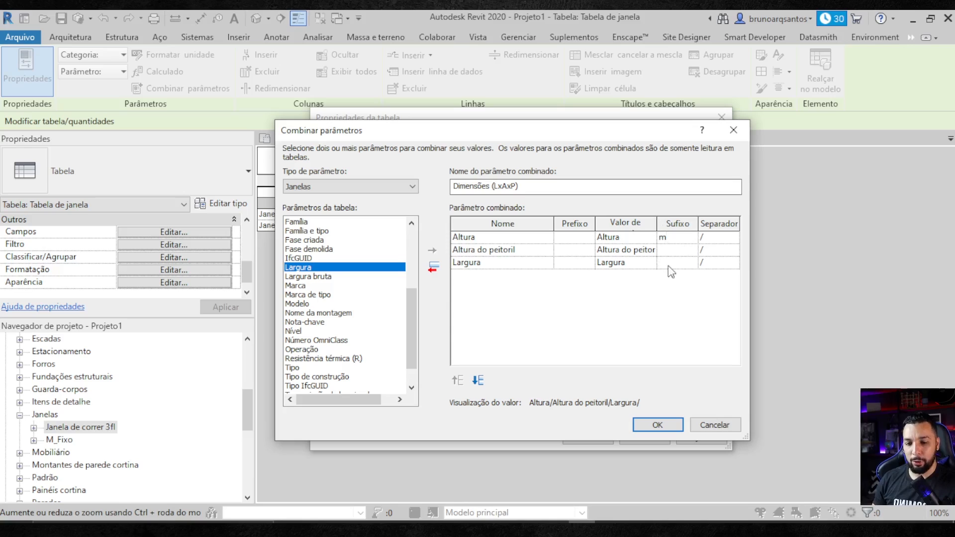
left_click(678, 249)
left_click(676, 262)
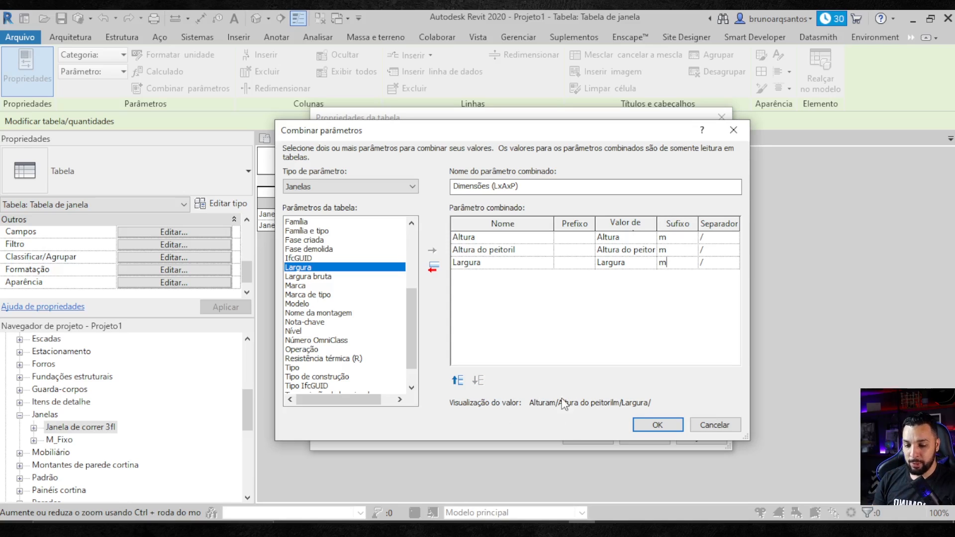
Step: Set the separator to "x" for Altura and Altura do peitoril, and clear the separator for Largura
left_click(713, 238)
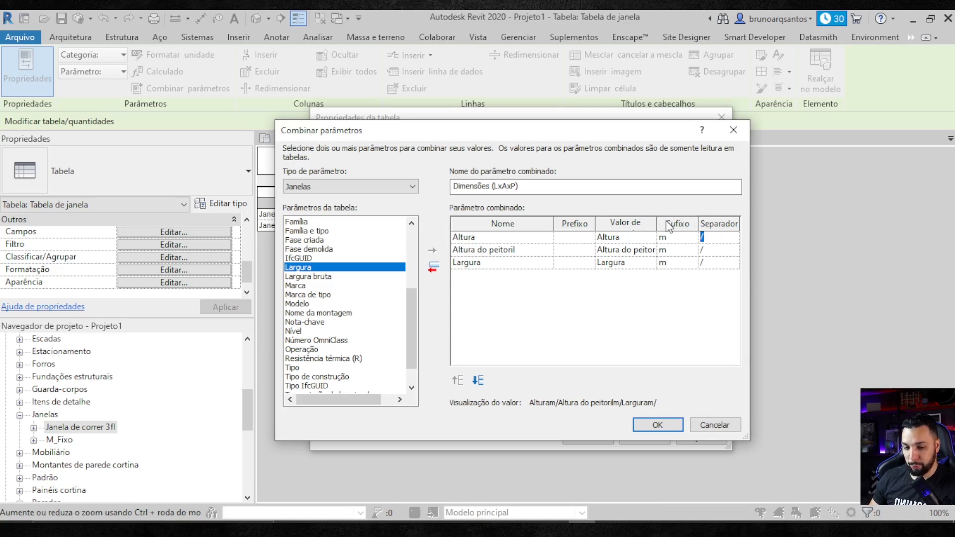
type("x")
left_click(720, 251)
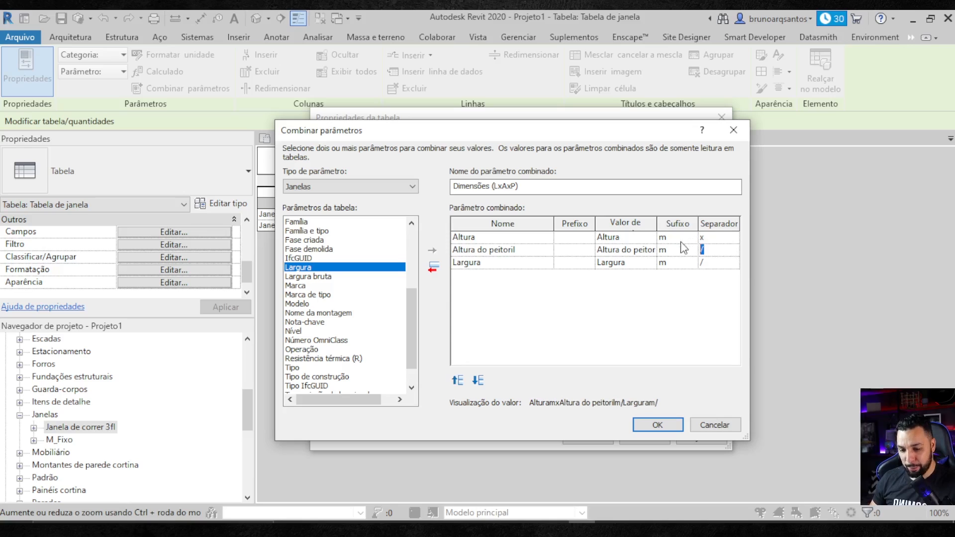
type("x")
left_click(712, 263)
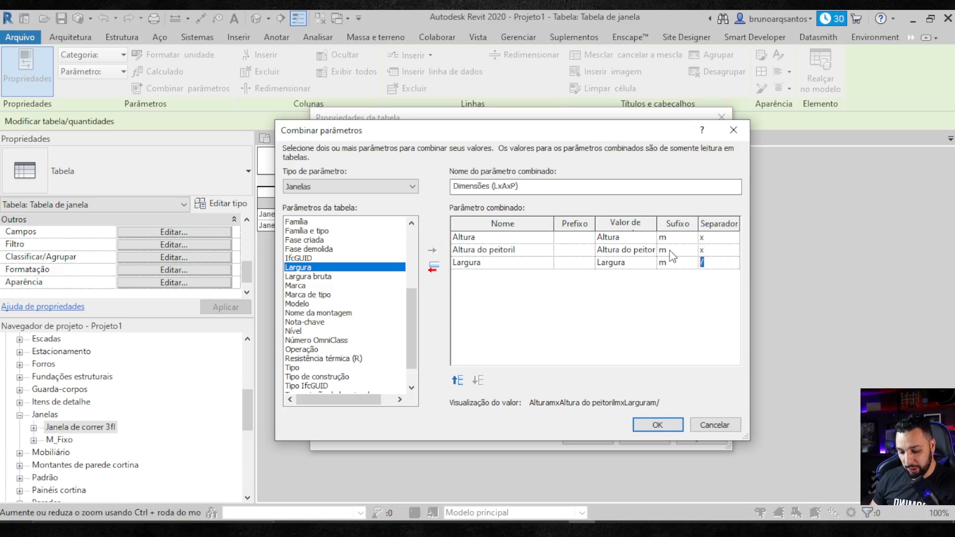
left_click(696, 313)
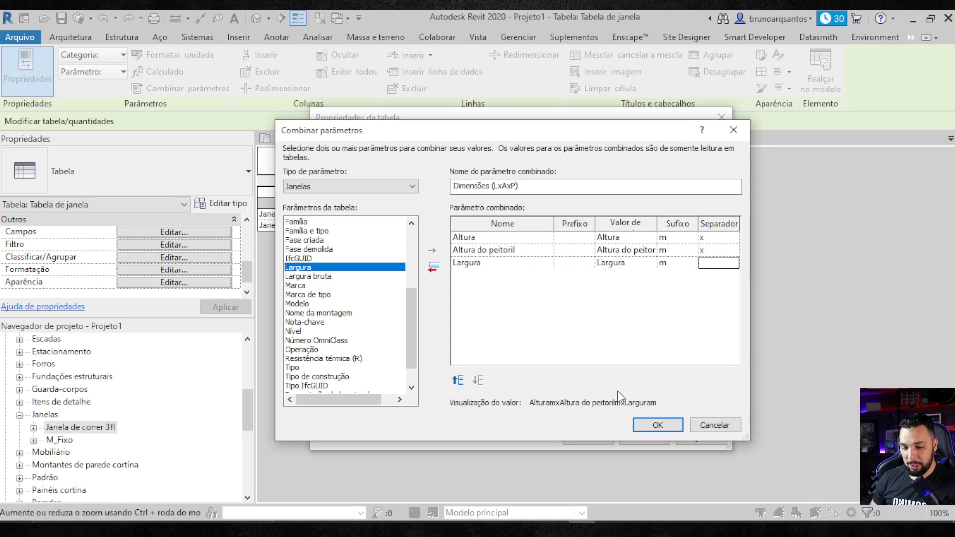
Step: Add a space before and after the "x" separators of Altura and Altura do peitoril
left_click(711, 241)
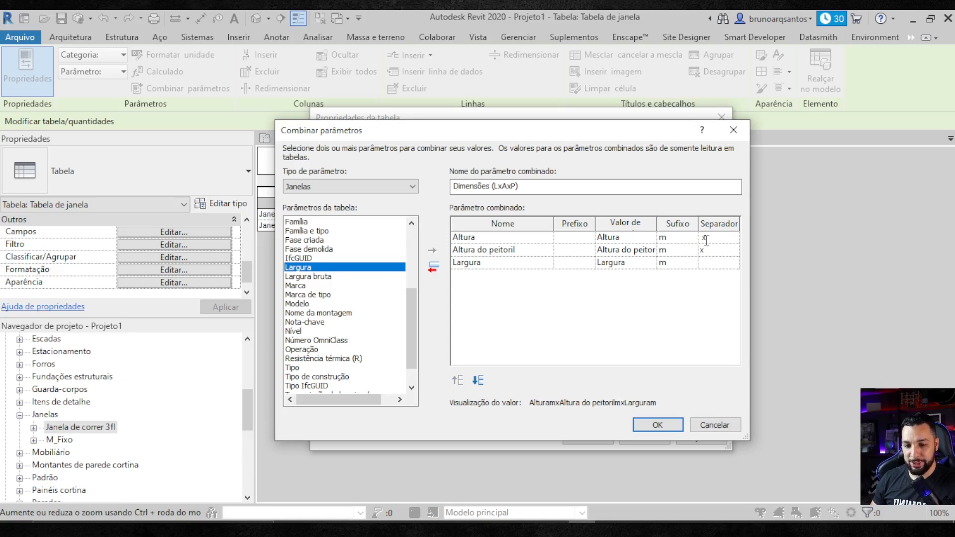
left_click(703, 251)
type("x")
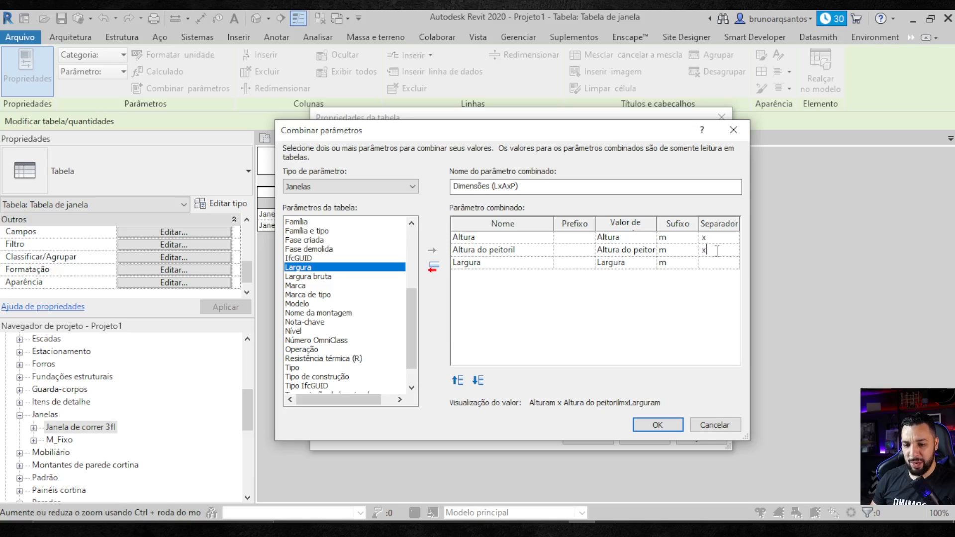
left_click(656, 343)
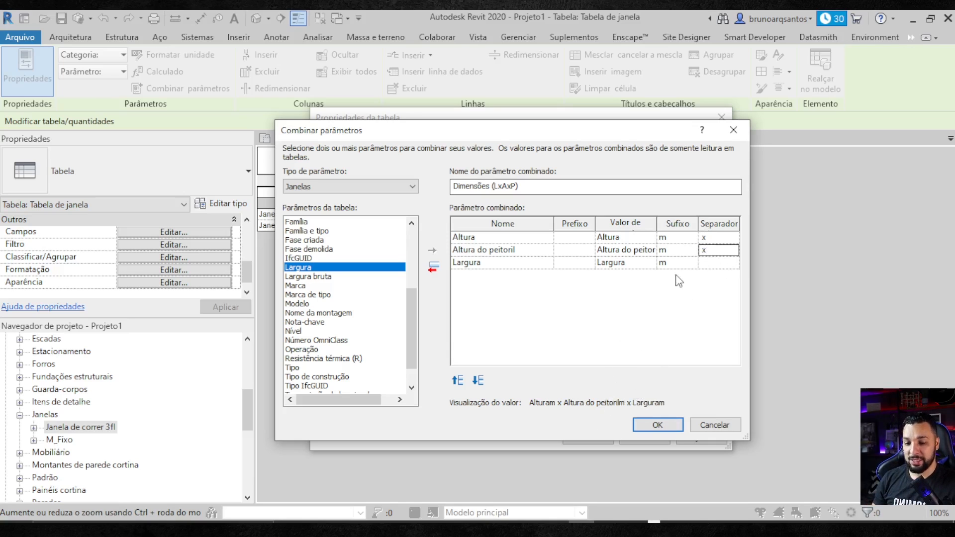
Step: Accept the combined parameter and schedule fields, and widen the Dimensões (LxAxP) column to fit its full text
left_click(666, 426)
left_click(591, 438)
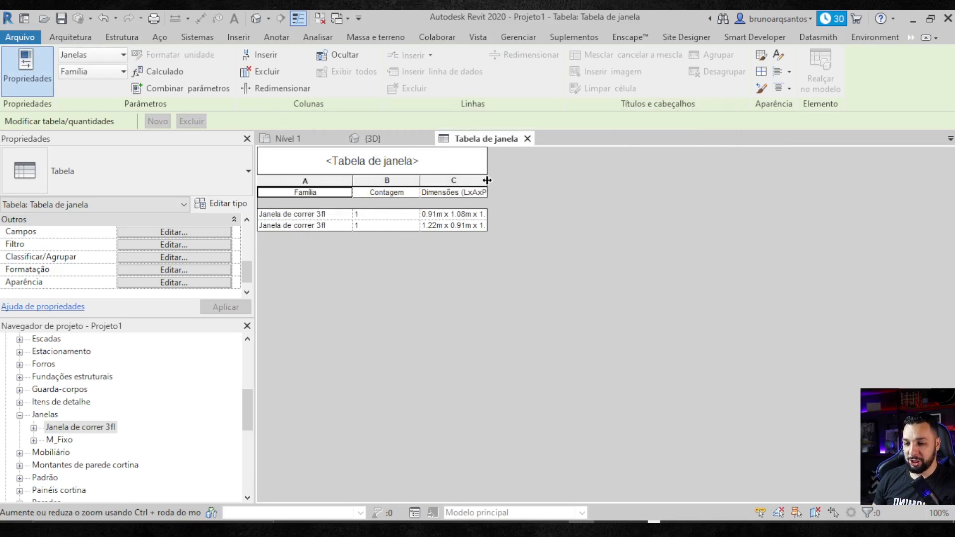
left_click_drag(487, 180, 551, 181)
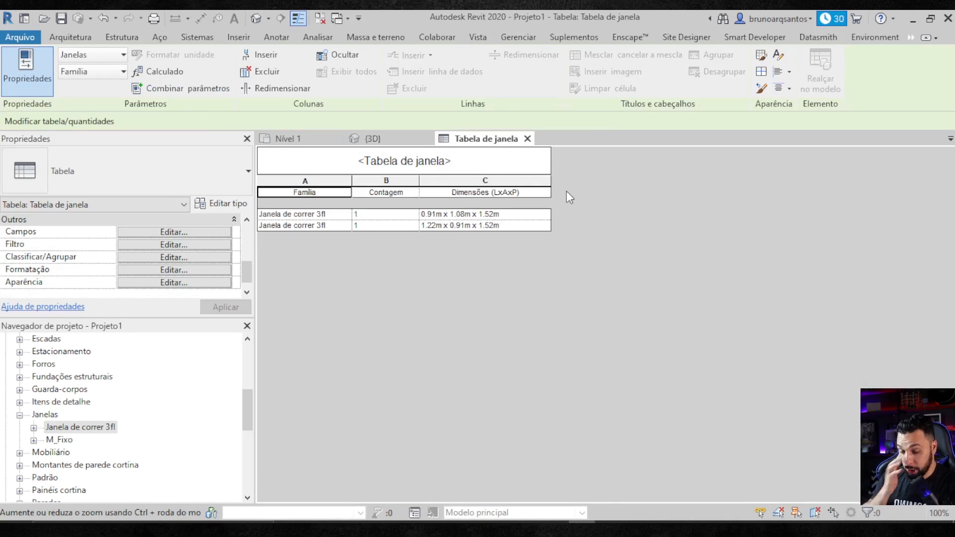
Step: Set the project's linear units to Milímetros and widen the Dimensões (LxAxP) column of the window schedule
left_click(518, 37)
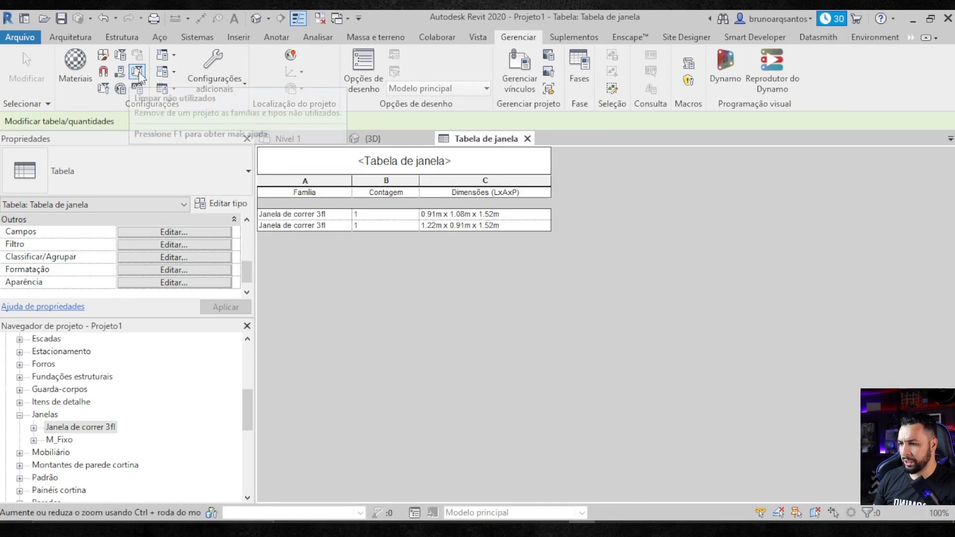
left_click(137, 89)
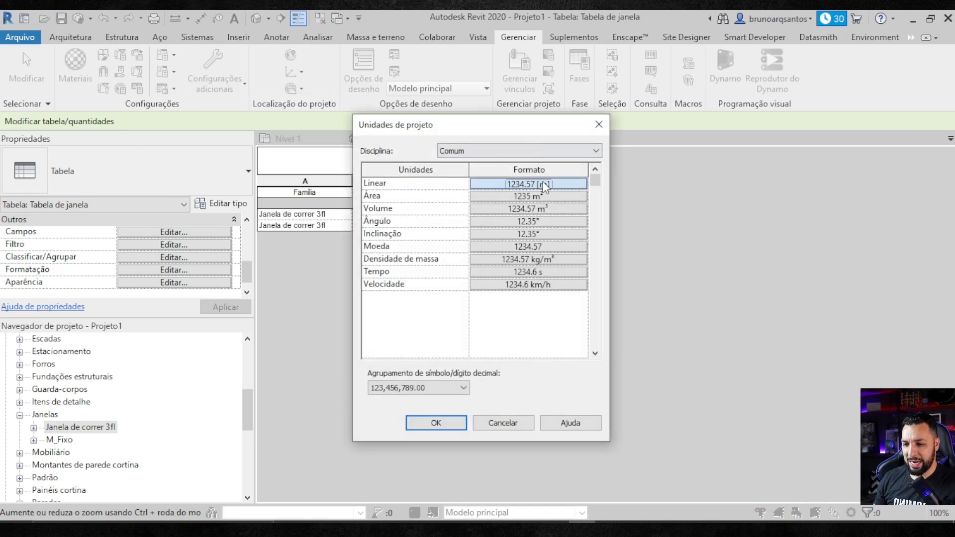
left_click(544, 185)
left_click(519, 207)
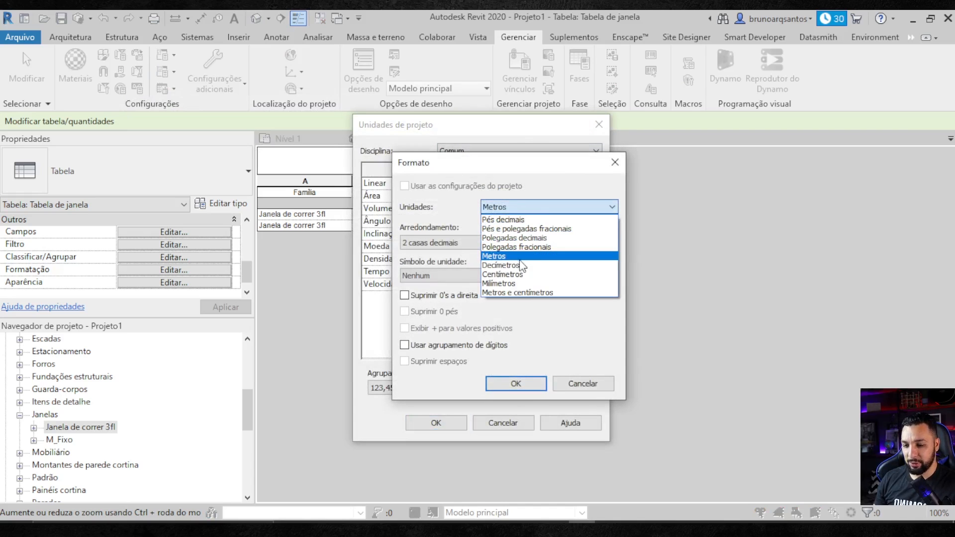
left_click(513, 283)
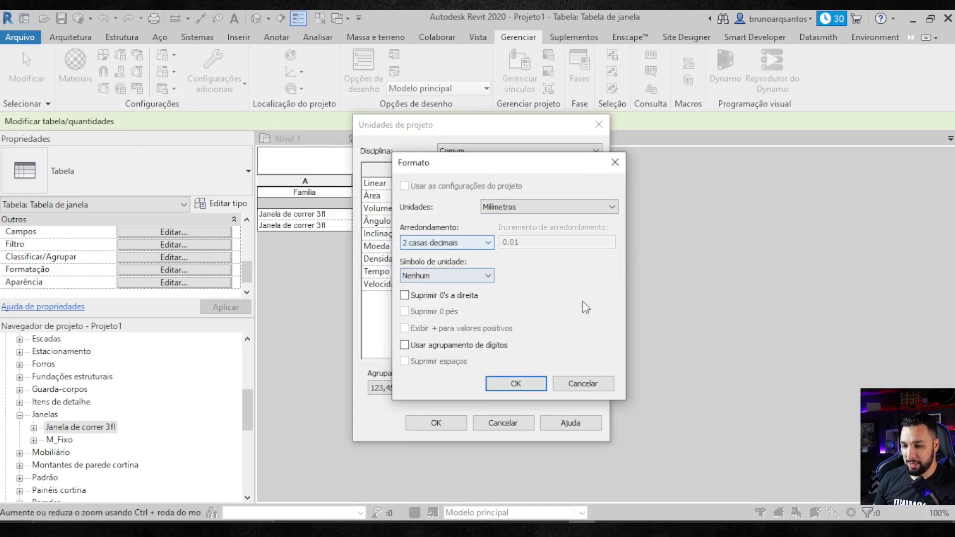
left_click(512, 383)
left_click(435, 422)
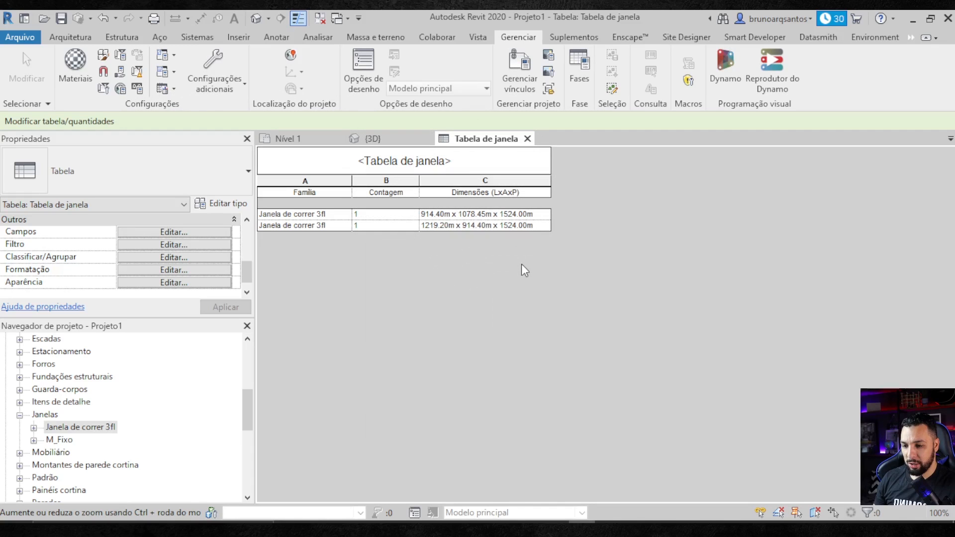
left_click_drag(549, 185, 574, 185)
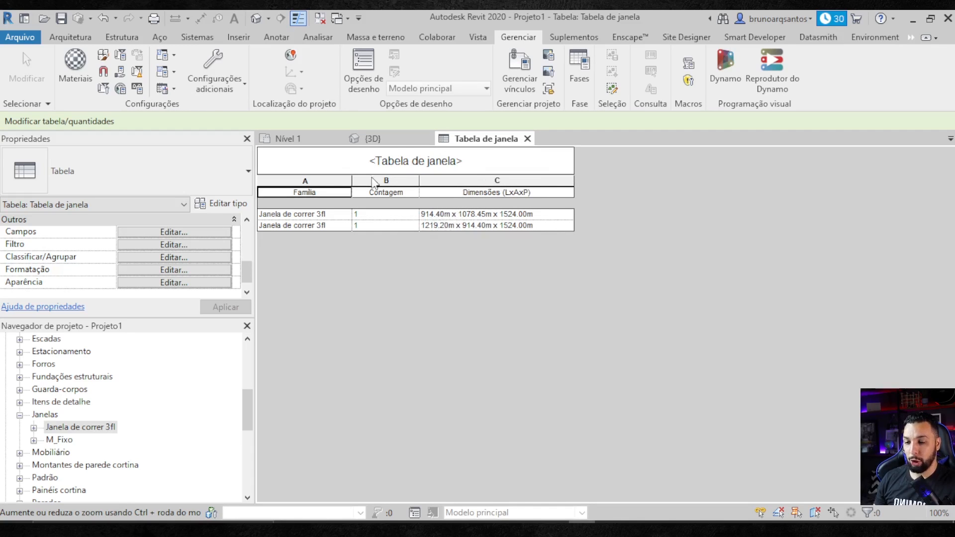
Step: Inspect the type properties of the 60" x 36" window in the 3D view
left_click(374, 139)
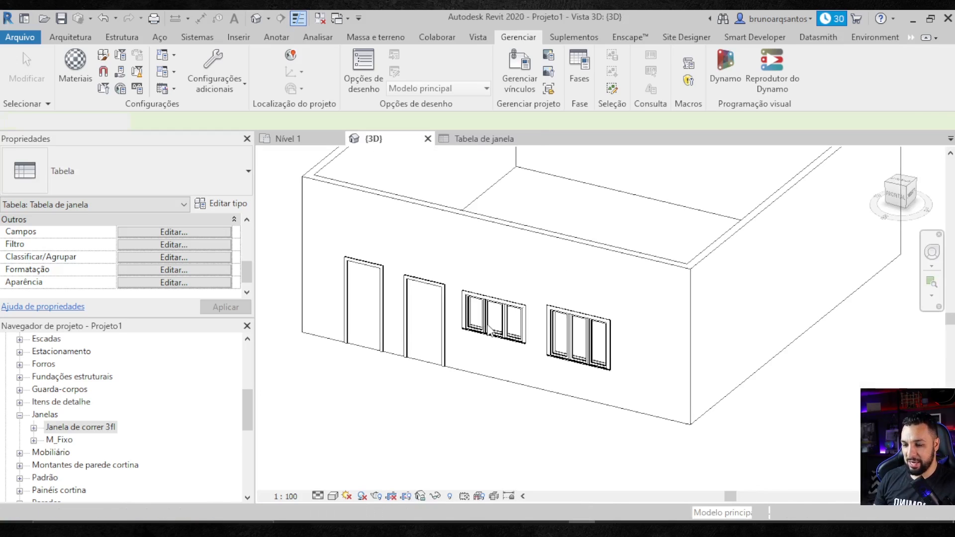
left_click(497, 319)
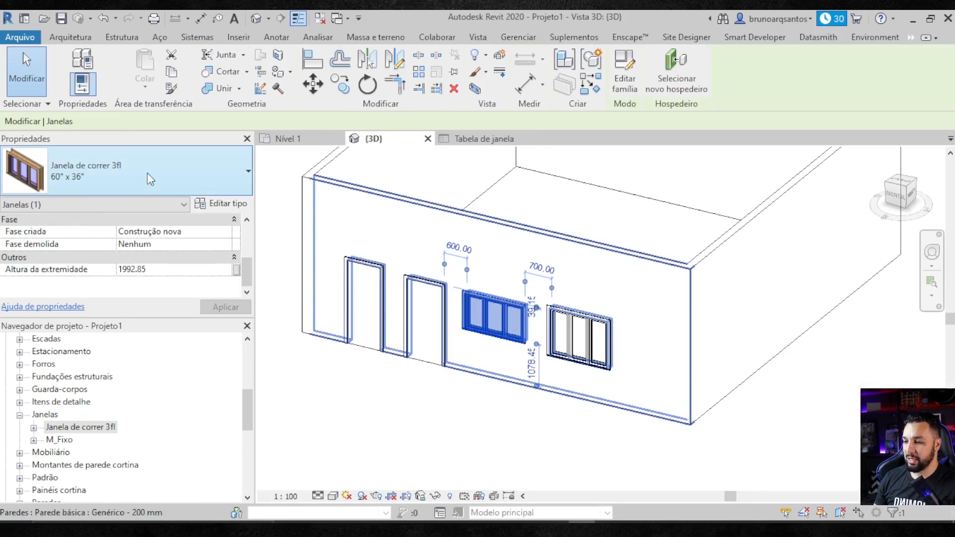
left_click(228, 204)
left_click(497, 106)
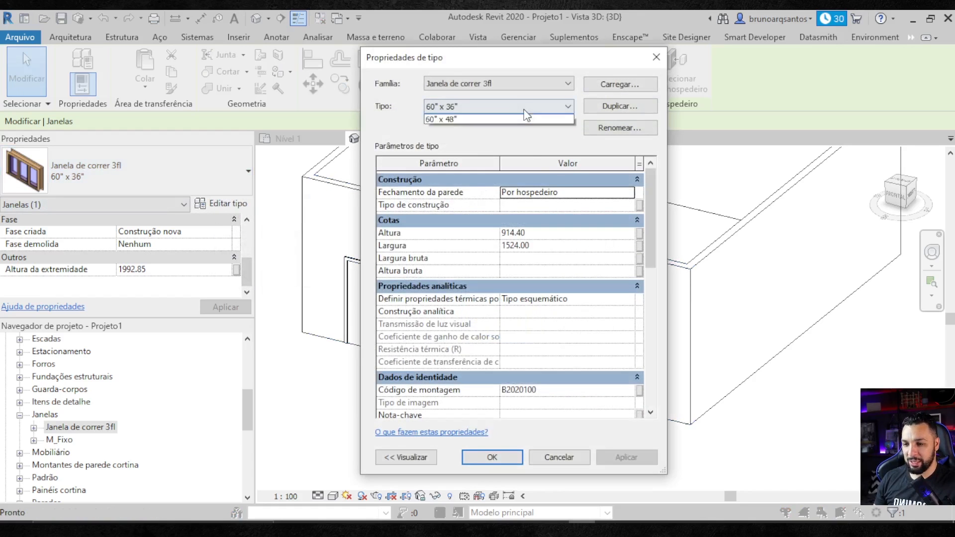
left_click(659, 56)
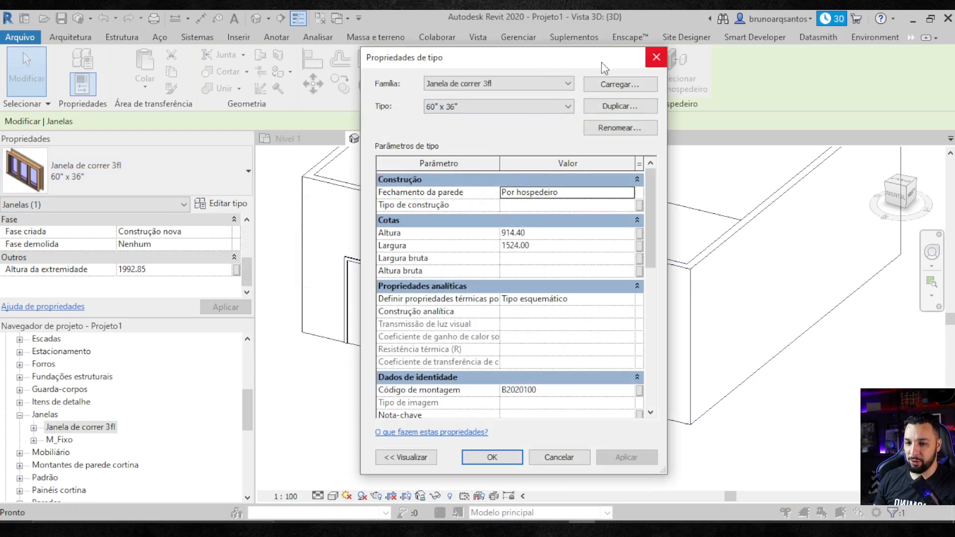
left_click(657, 57)
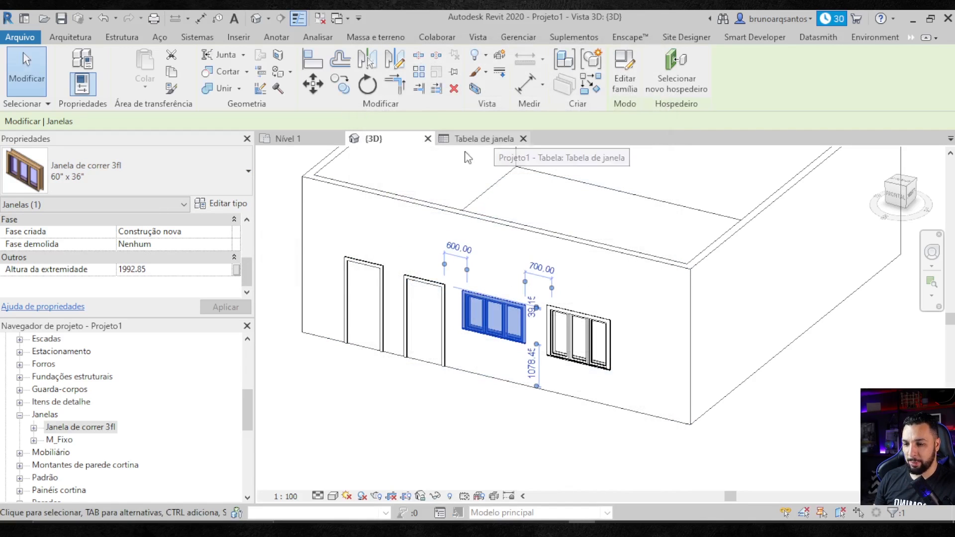
Step: In the window schedule's Dimensões (LxAxP) combined parameter, set the suffix "mm" for Altura, Altura do peitoril and Largura
left_click(499, 140)
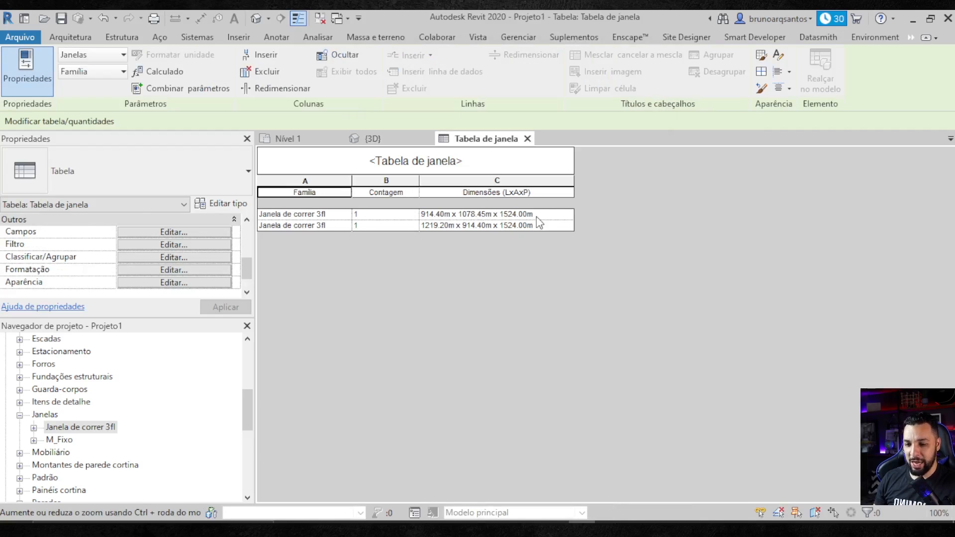
left_click(206, 233)
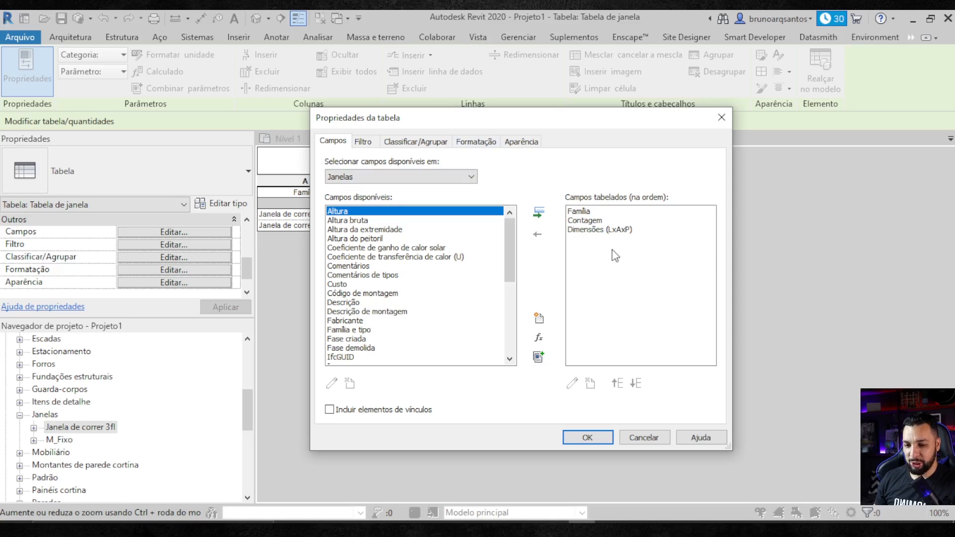
left_click(602, 230)
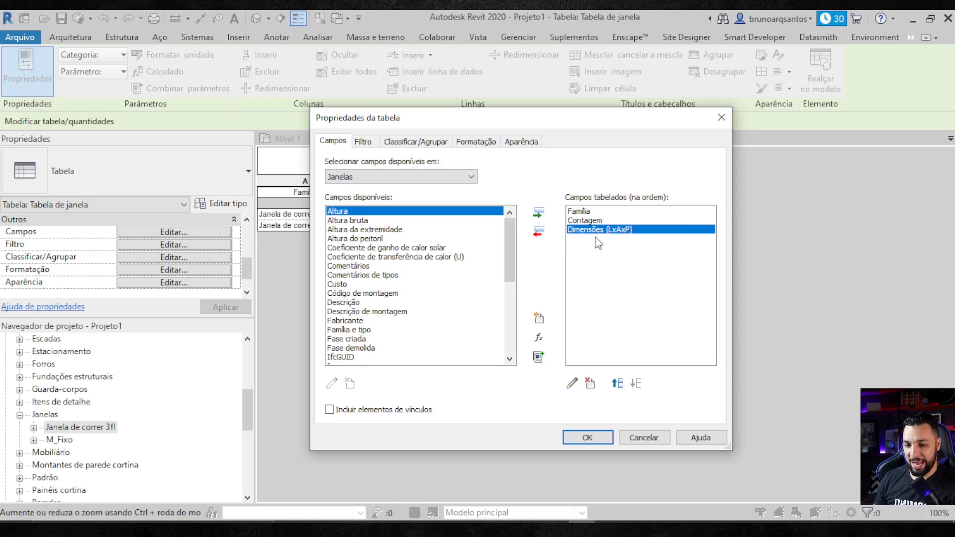
left_click(573, 383)
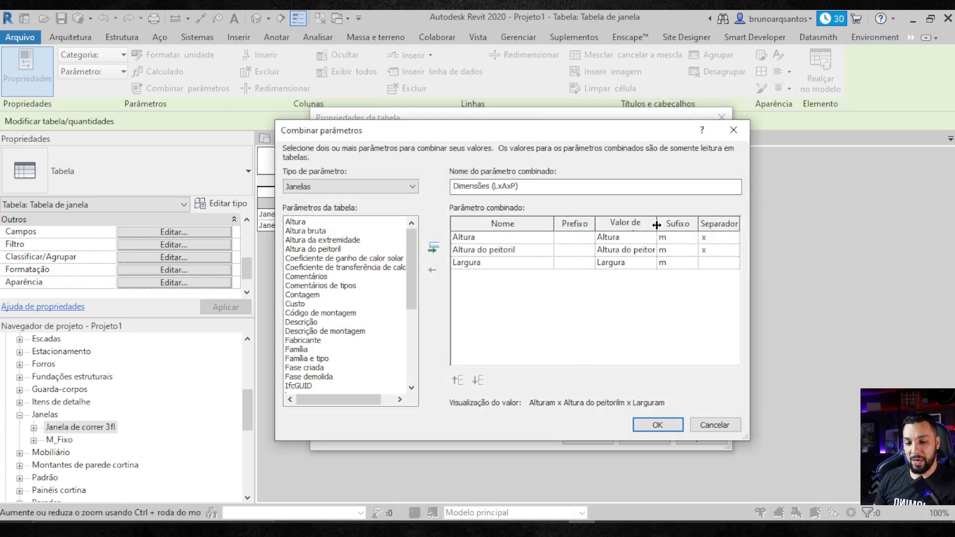
left_click_drag(657, 225, 669, 225)
left_click(700, 237)
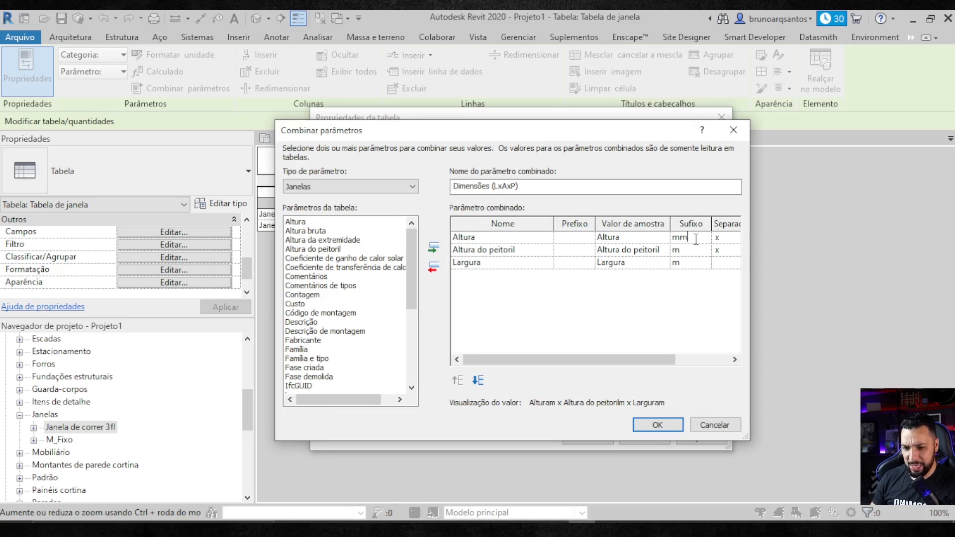
type("mm")
left_click(697, 250)
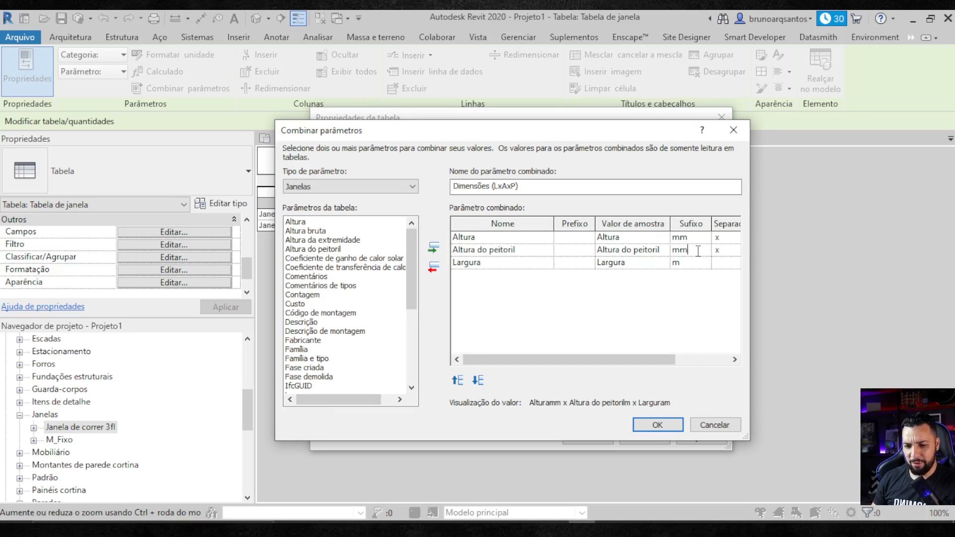
left_click(691, 262)
type("mm")
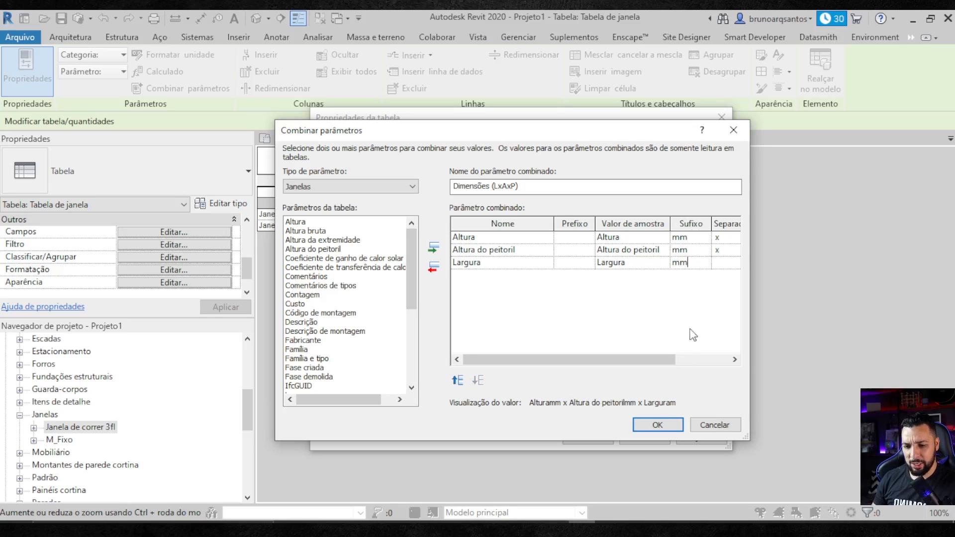
left_click(657, 425)
left_click(588, 438)
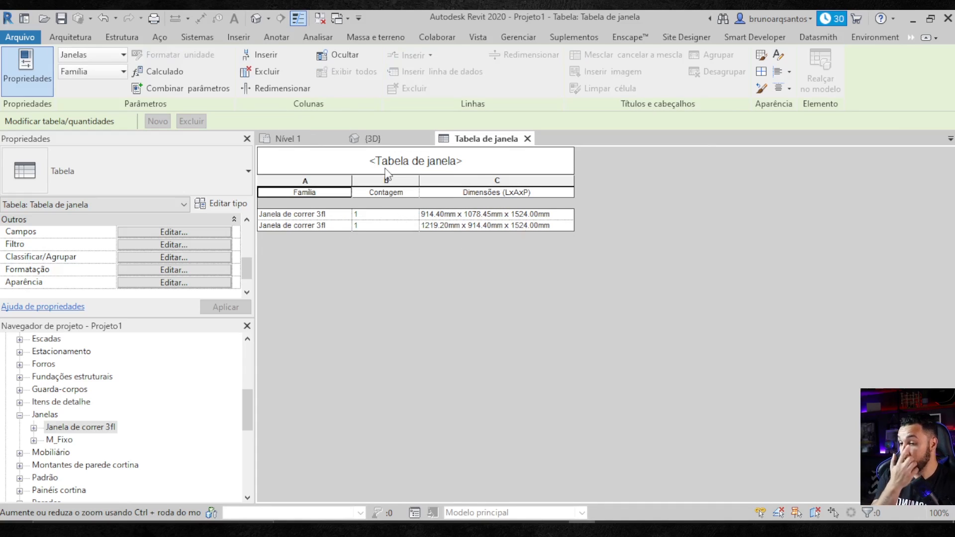
Step: Create a new building component schedule for the Portas category in the Construção nova phase
left_click(478, 40)
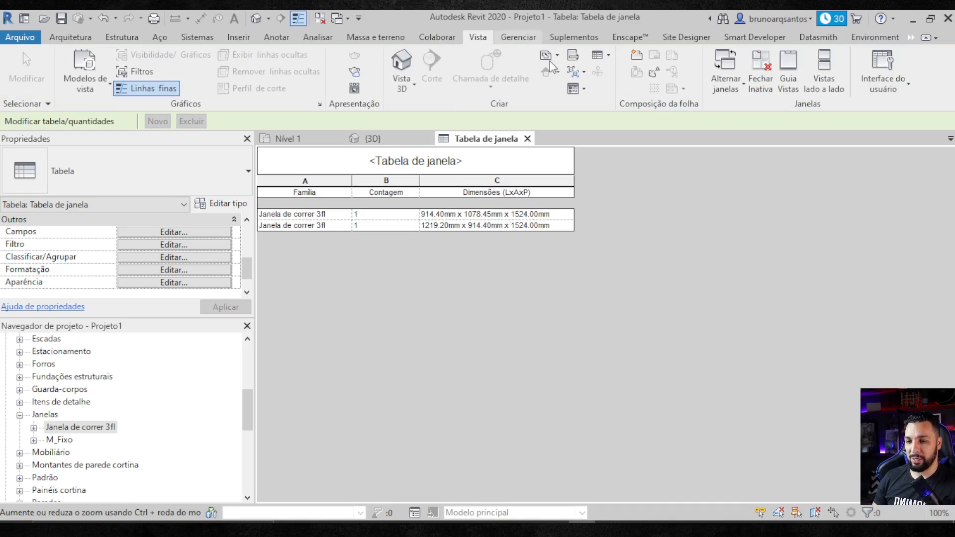
left_click(610, 56)
left_click(657, 83)
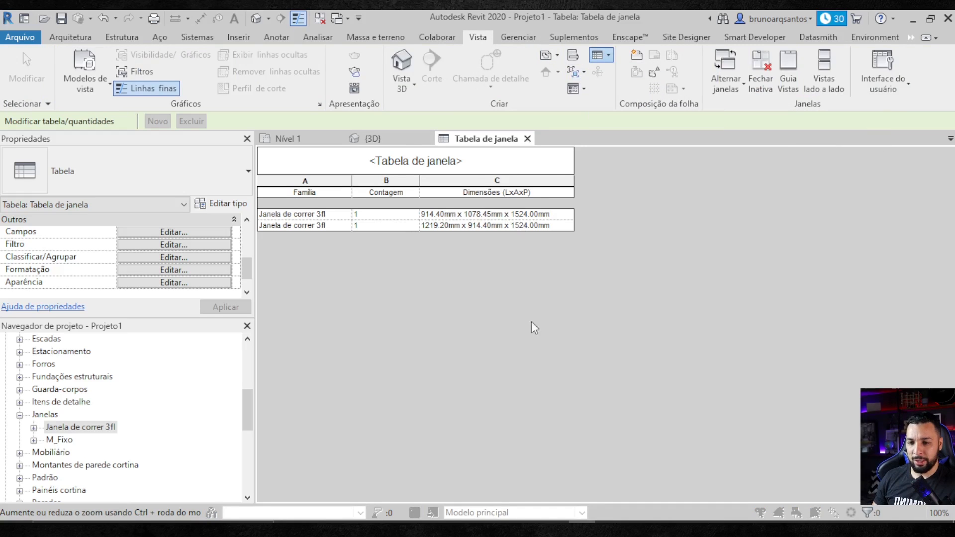
left_click_drag(592, 218, 589, 285)
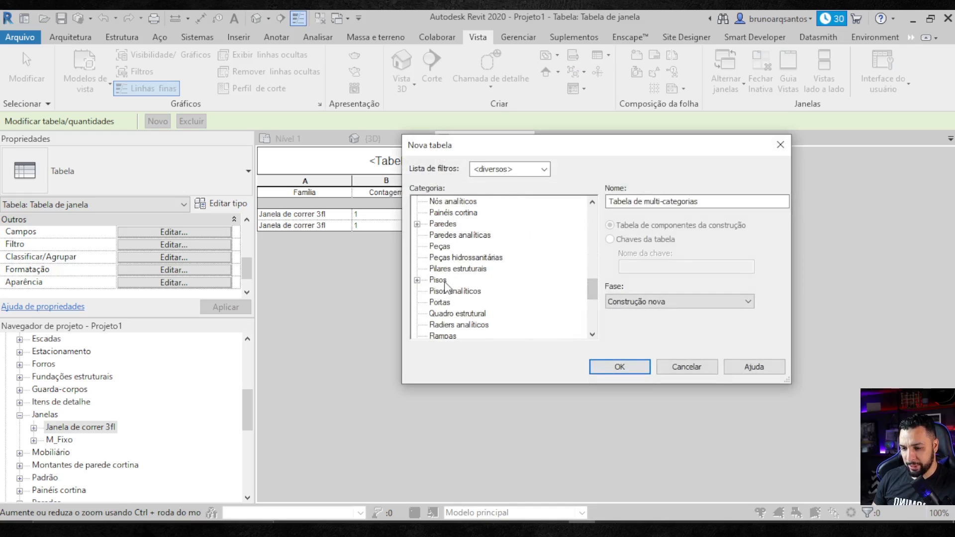
left_click(438, 302)
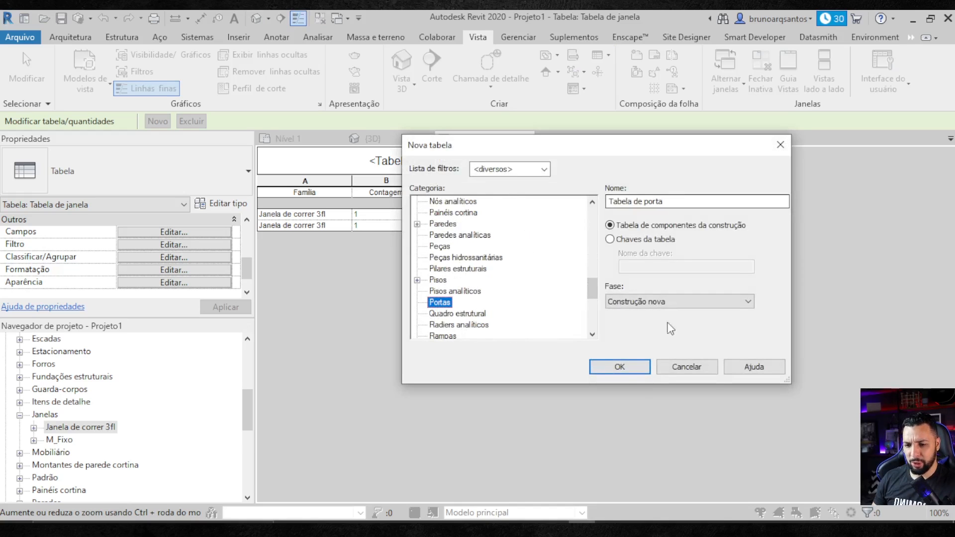
left_click(619, 367)
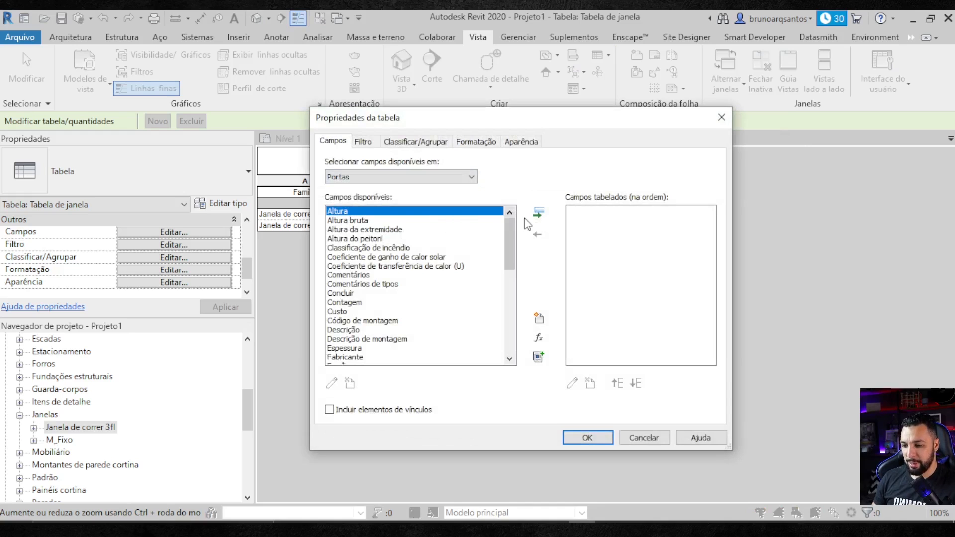
Step: Add the Família field to the door schedule
left_click_drag(511, 238, 511, 271)
left_click(337, 266)
left_click(538, 212)
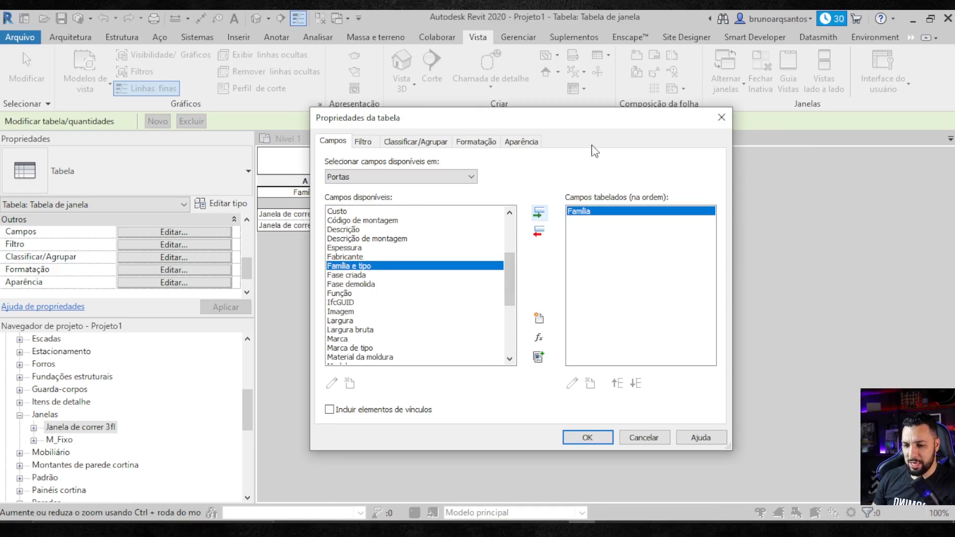
Step: Start a combined parameter for the door schedule and add Altura and Largura to it
left_click(538, 357)
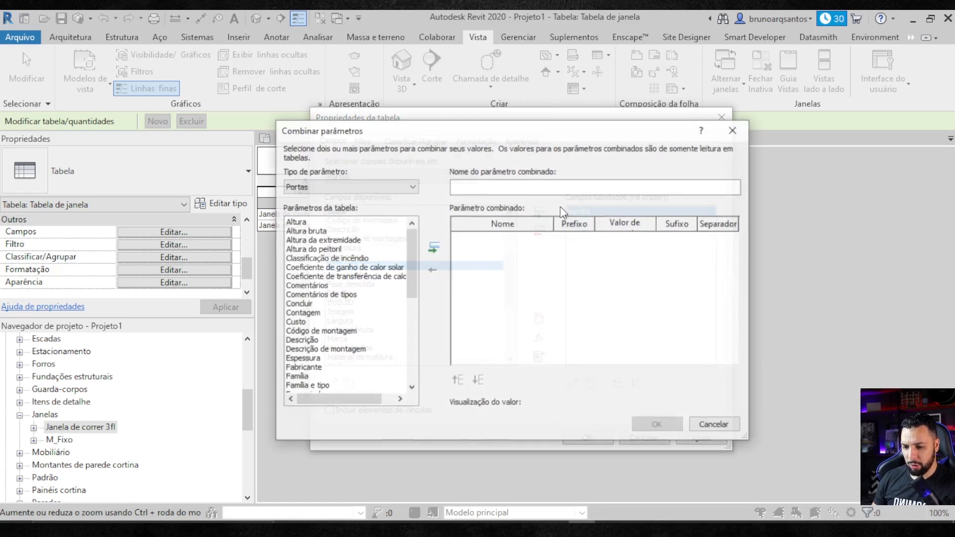
left_click(298, 222)
left_click(433, 248)
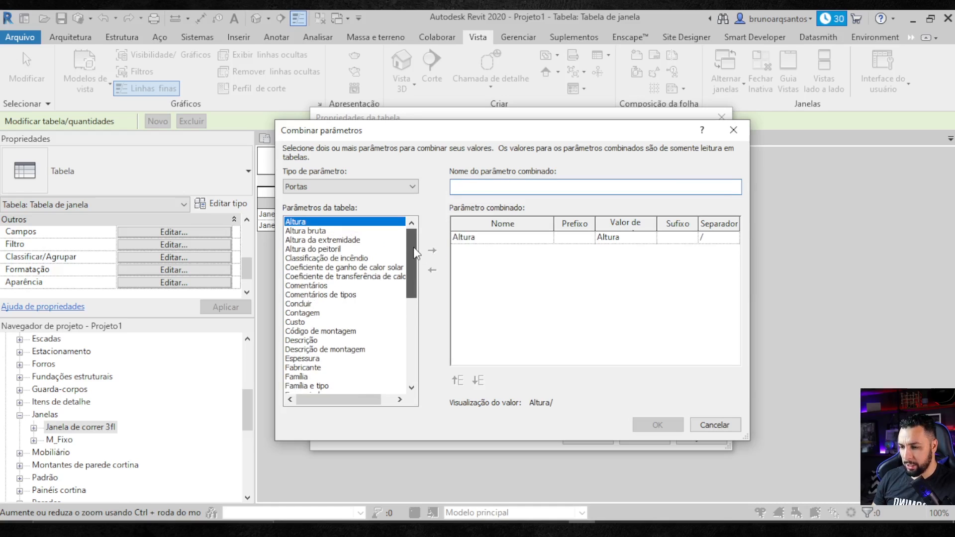
scroll(309, 312, "down", 6)
left_click(298, 276)
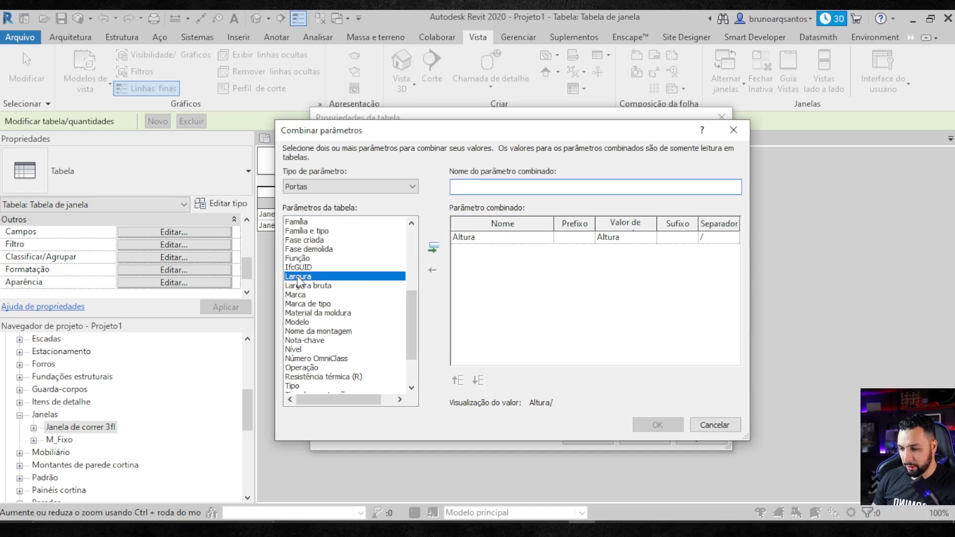
left_click(433, 250)
Step: Set Altura's separator to "x" with a space on each side, and clear the separator for Largura
left_click(720, 238)
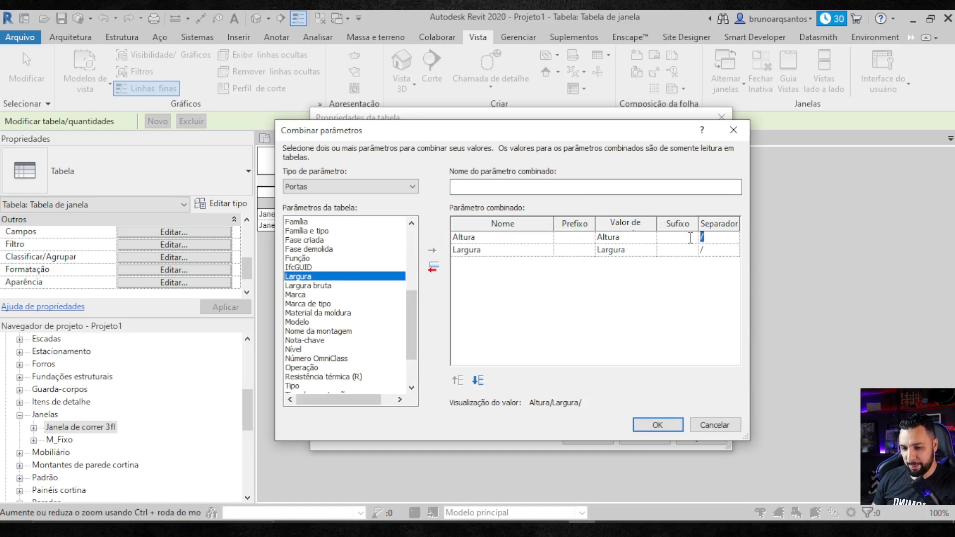
type("x")
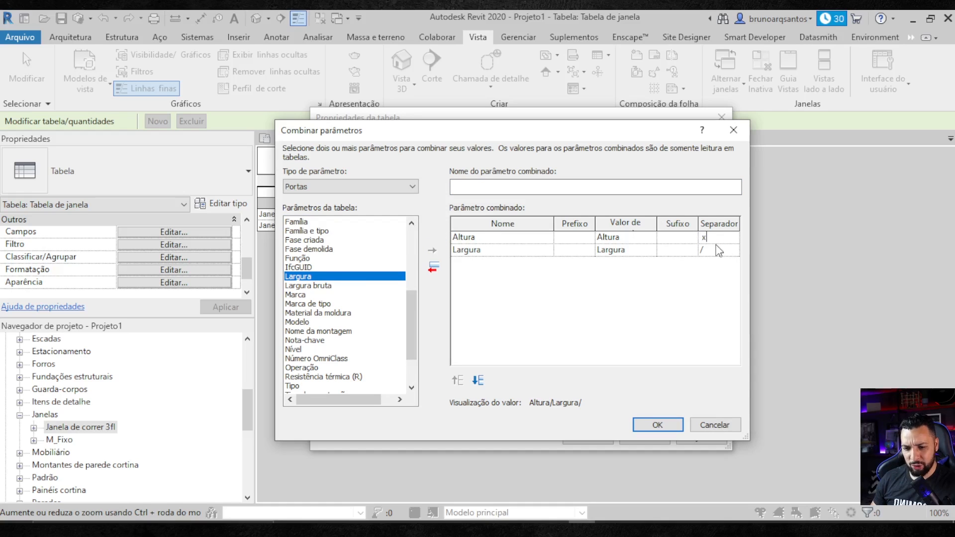
left_click(719, 251)
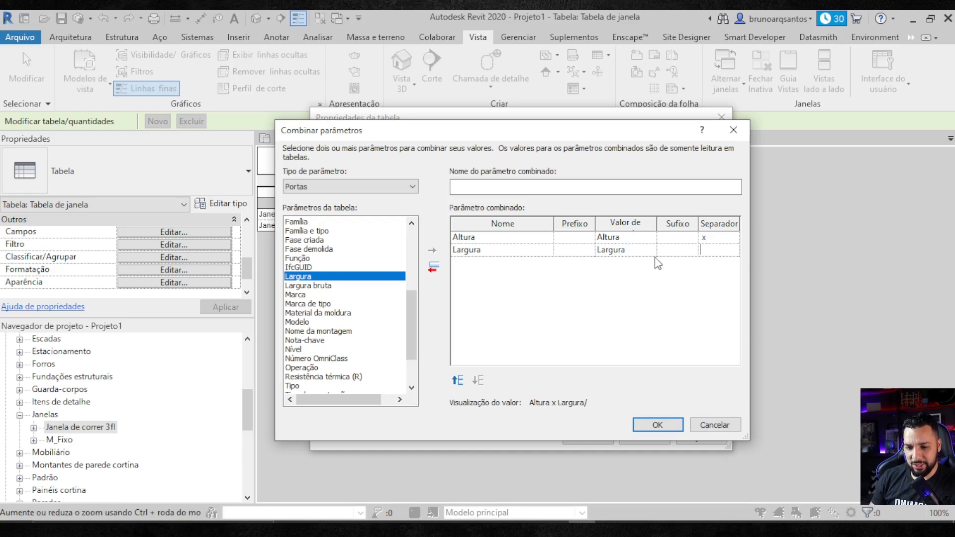
Step: Set the suffix "mm" for Altura and Largura in the door schedule's combined parameter, and select the Largura entry
left_click(679, 238)
type("mm")
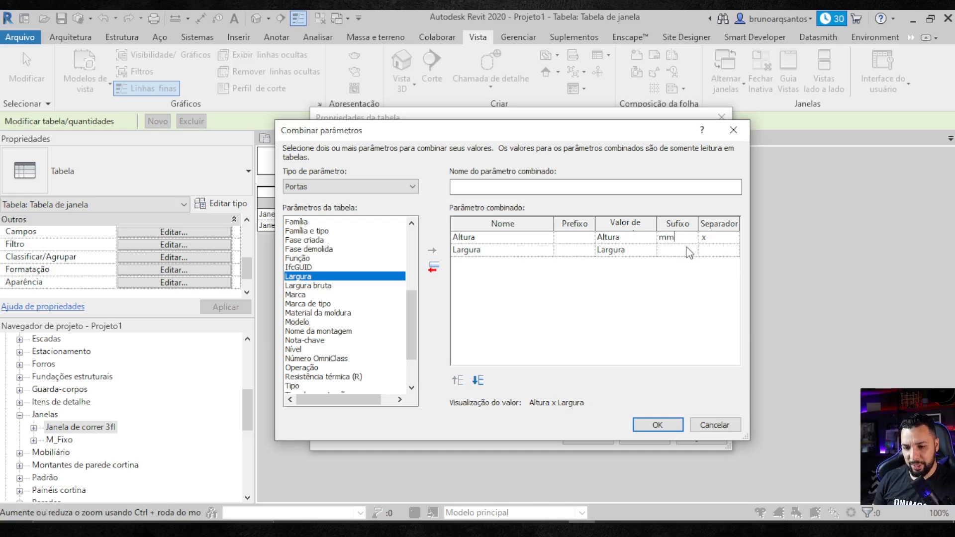
left_click(676, 252)
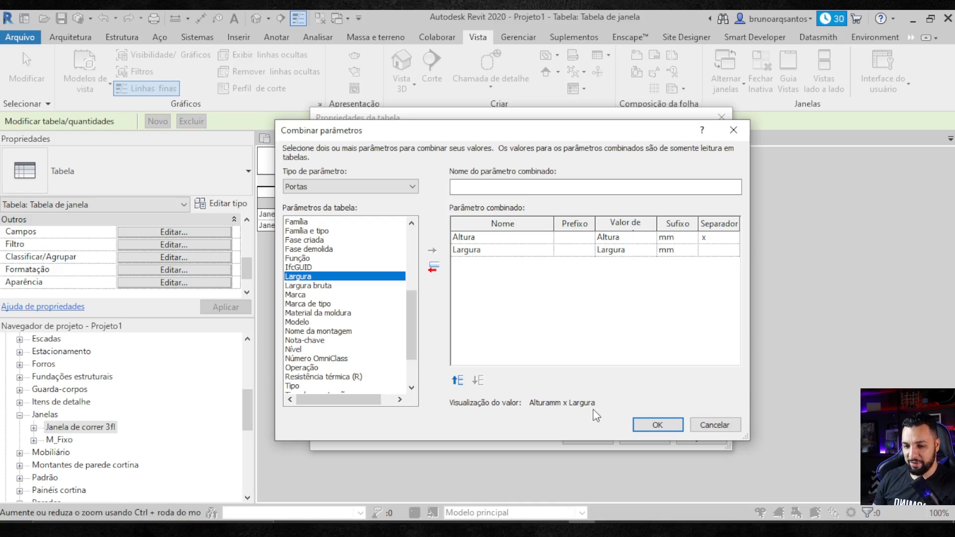
left_click(652, 296)
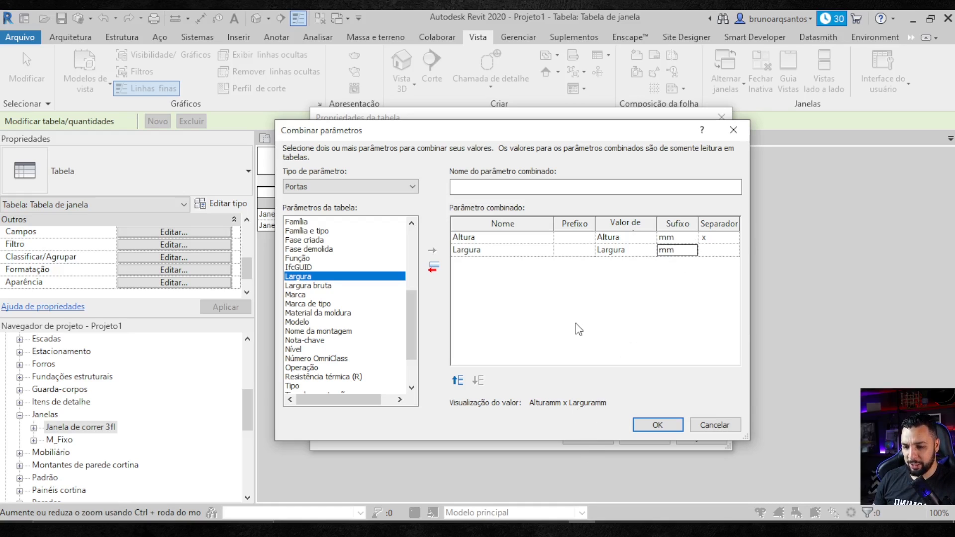
left_click(467, 250)
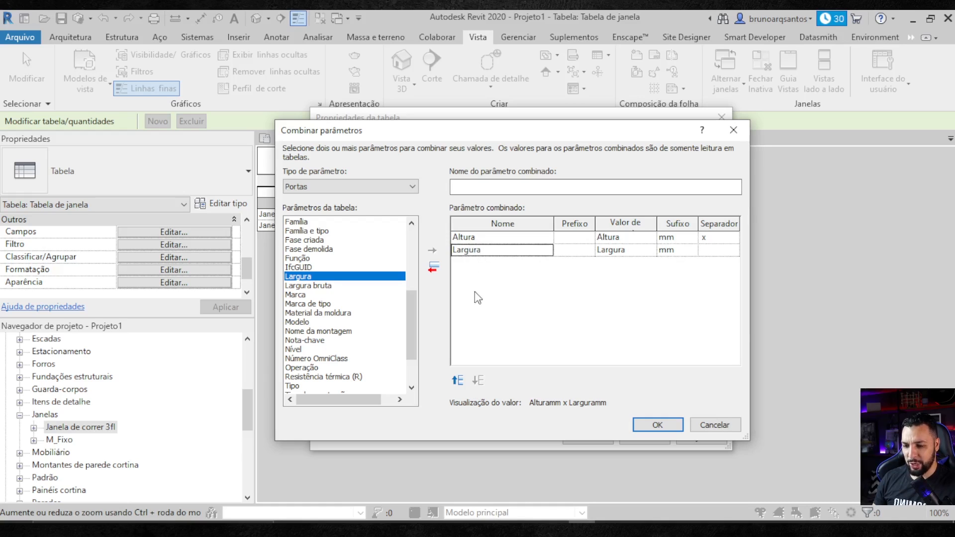
Step: Move Largura above Altura in the door schedule's combined parameter and clear Altura's separator
left_click(457, 380)
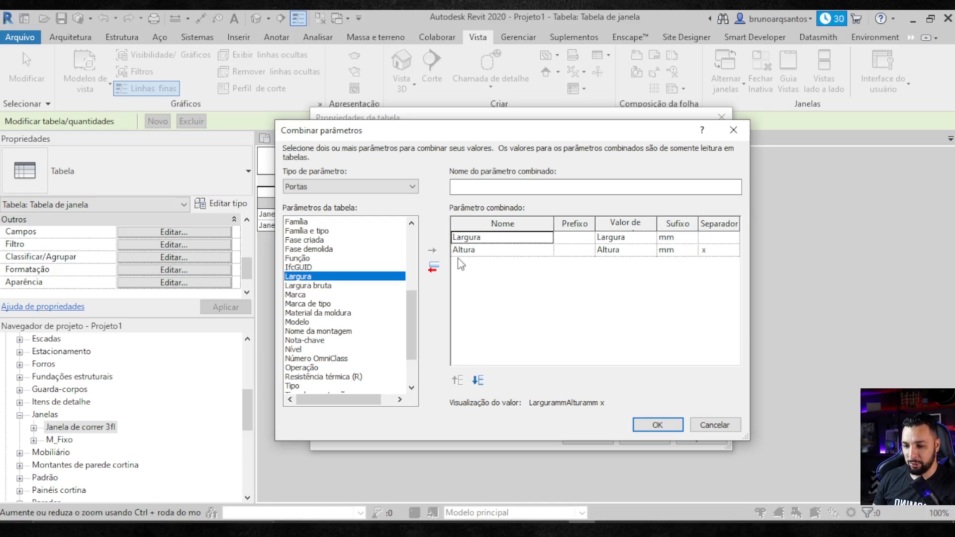
left_click(701, 249)
key("Delete")
Step: Set Largura's separator to "x" with a space on each side and accept the combined parameter
left_click(723, 238)
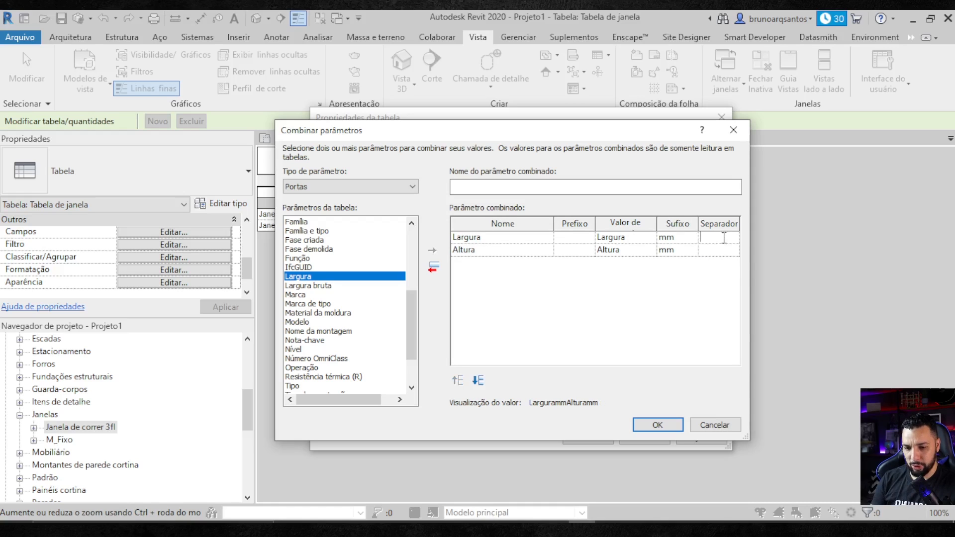
key("Return")
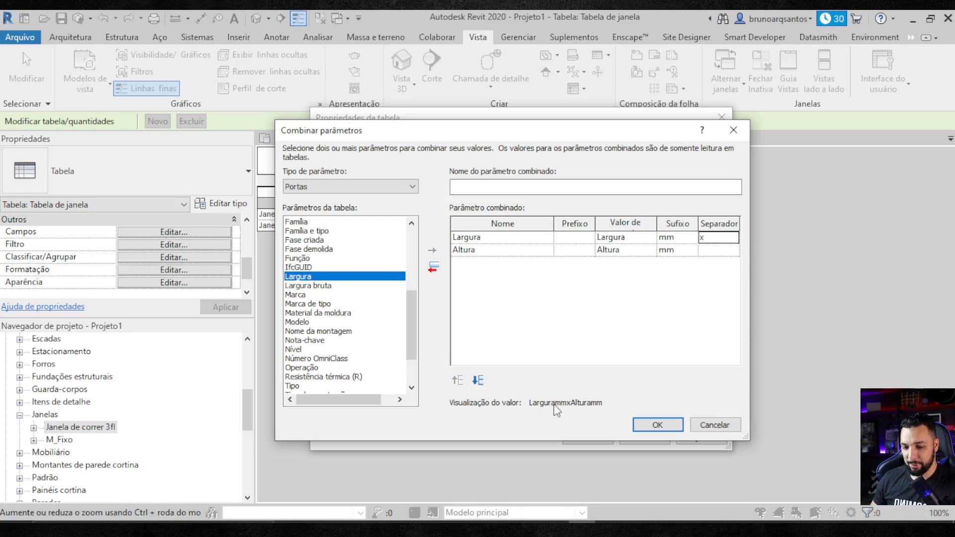
left_click(702, 238)
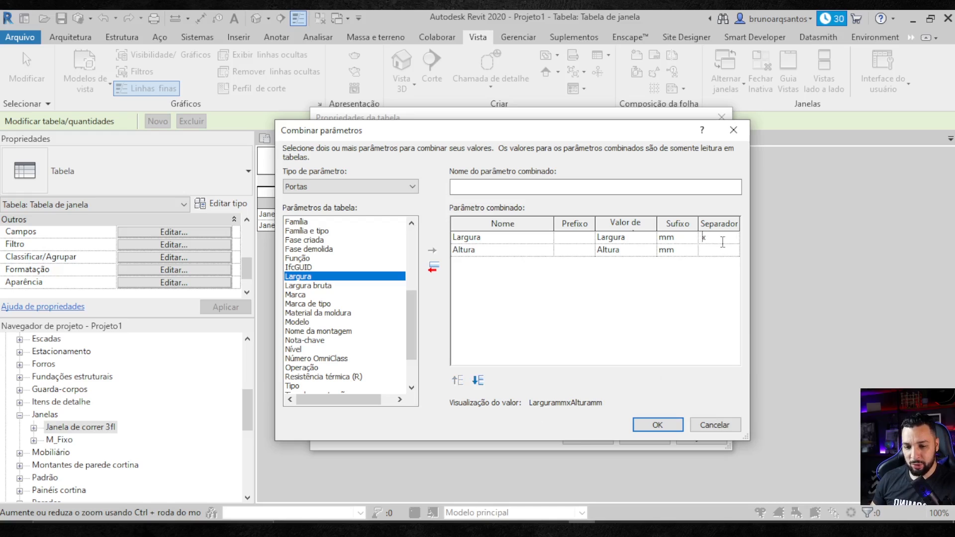
left_click(648, 427)
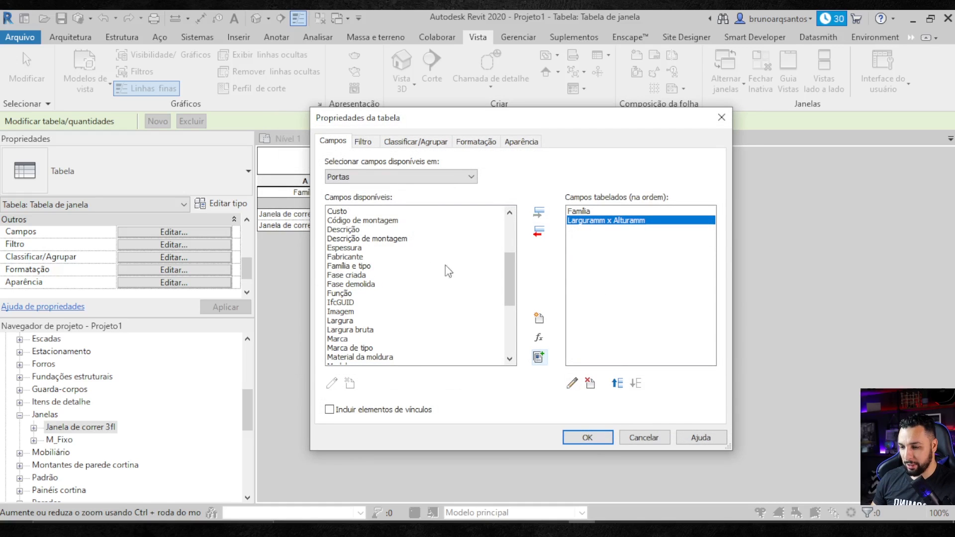
Step: Add the Contagem field after the combined dimensions field and create the door schedule
left_click_drag(512, 271, 511, 258)
left_click(343, 238)
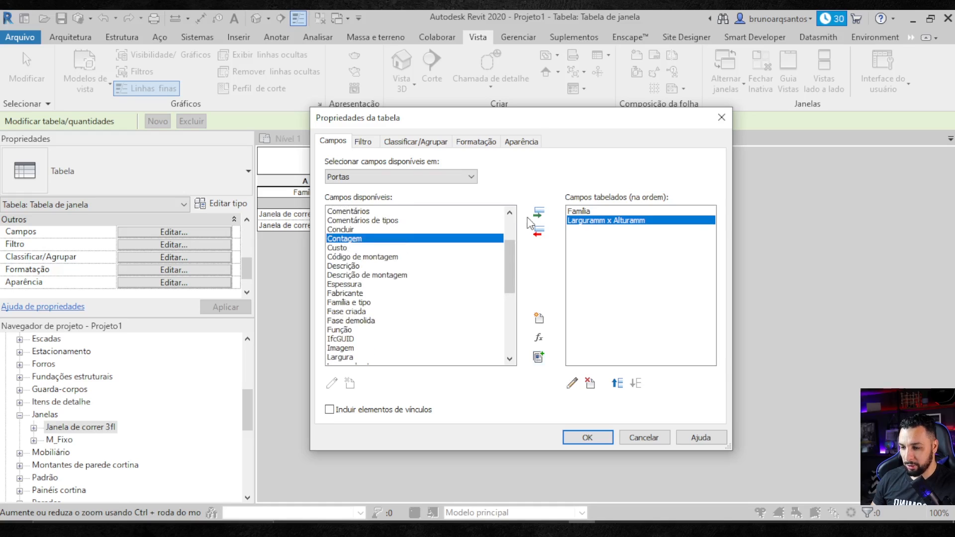
left_click(539, 213)
left_click(587, 437)
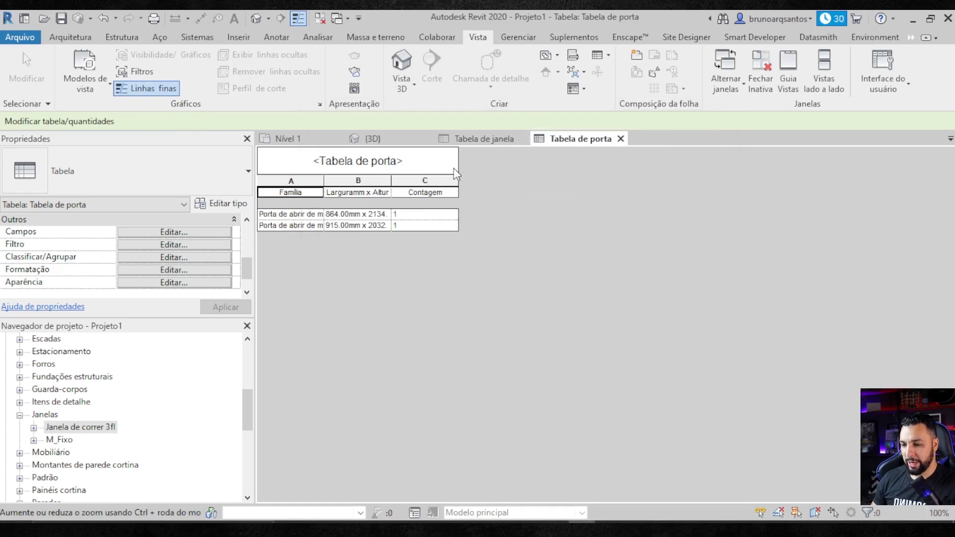
Step: Widen the door schedule's combined dimensions column to fit its values and rename its header as "(LxA)"
double_click(391, 191)
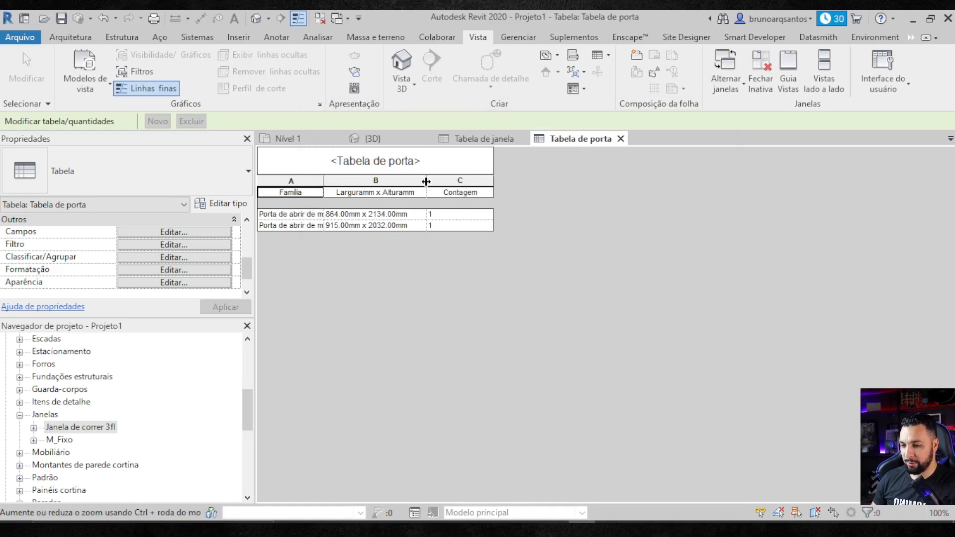
left_click(392, 197)
left_click_drag(422, 193, 335, 186)
type("(LxA")
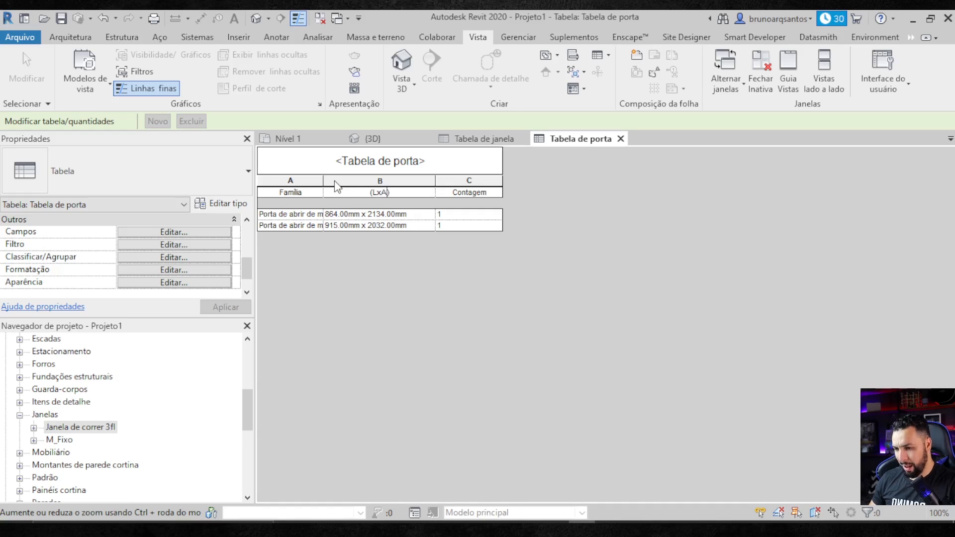
left_click(404, 215)
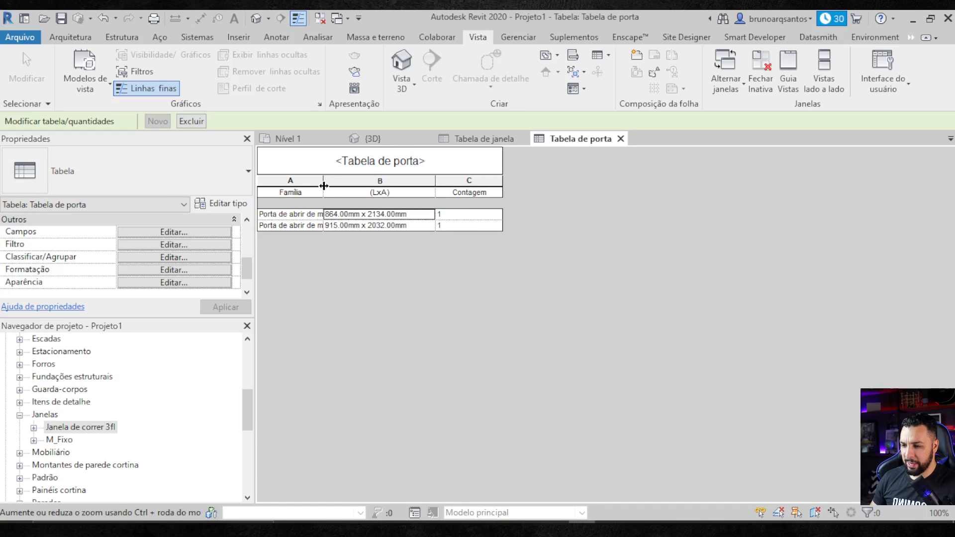
Step: Widen the door schedule's Família column to fit the full family names, and switch to the Tabela de janela schedule
left_click_drag(323, 185, 386, 185)
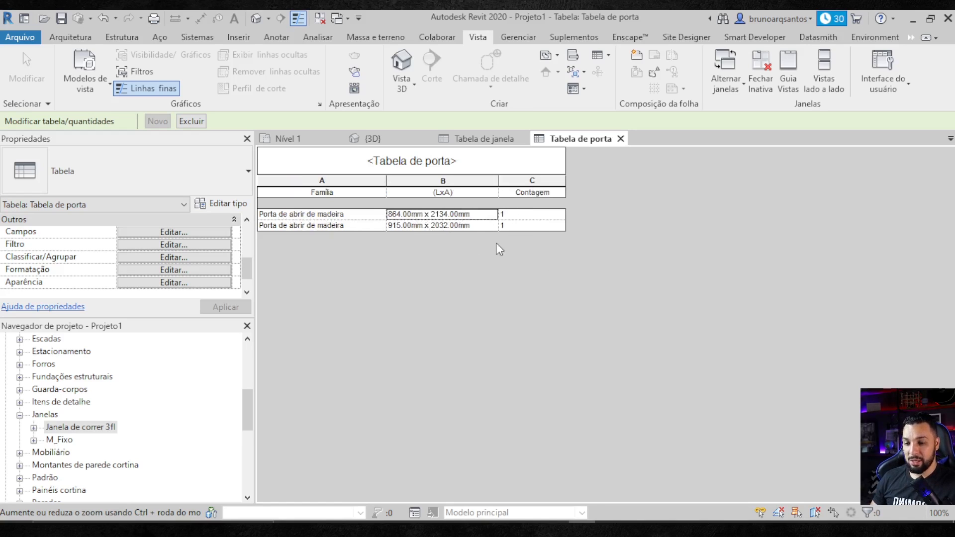
left_click(478, 140)
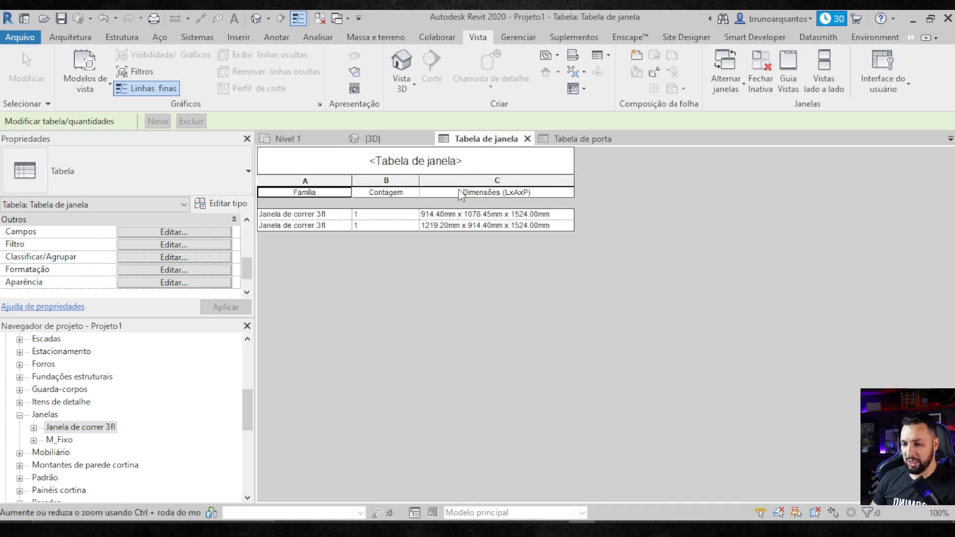